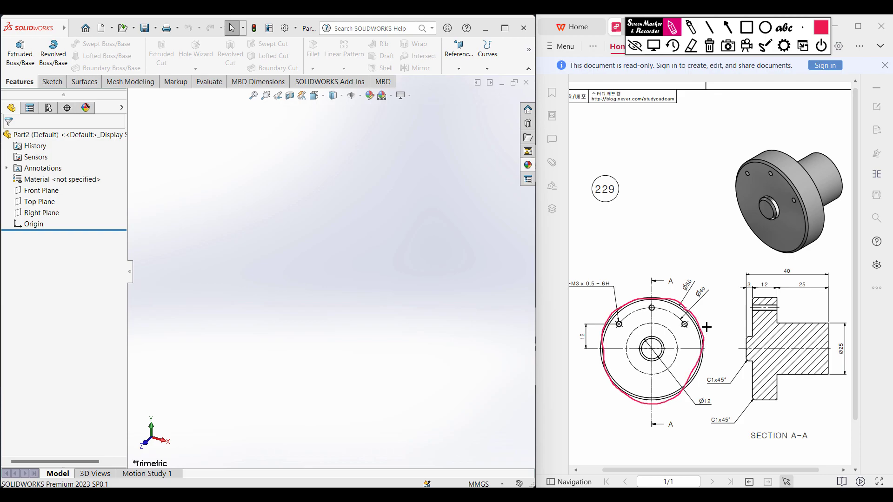
Mark the flange's Ø50 and 12 mm thickness and the shaft's Ø25 on the reference drawing, and erase the marks.
{"action": "mouse_move", "coordinate": [694, 274]}
{"action": "left_mouse_down"}
{"action": "mouse_move", "coordinate": [683, 279]}
{"action": "mouse_move", "coordinate": [687, 293]}
{"action": "mouse_move", "coordinate": [701, 285]}
{"action": "left_mouse_up"}
{"action": "mouse_move", "coordinate": [766, 284]}
{"action": "left_mouse_down"}
{"action": "mouse_move", "coordinate": [759, 287]}
{"action": "mouse_move", "coordinate": [773, 280]}
{"action": "left_mouse_up"}
{"action": "mouse_move", "coordinate": [778, 329]}
{"action": "left_mouse_down"}
{"action": "mouse_move", "coordinate": [776, 367]}
{"action": "mouse_move", "coordinate": [785, 335]}
{"action": "left_mouse_up"}
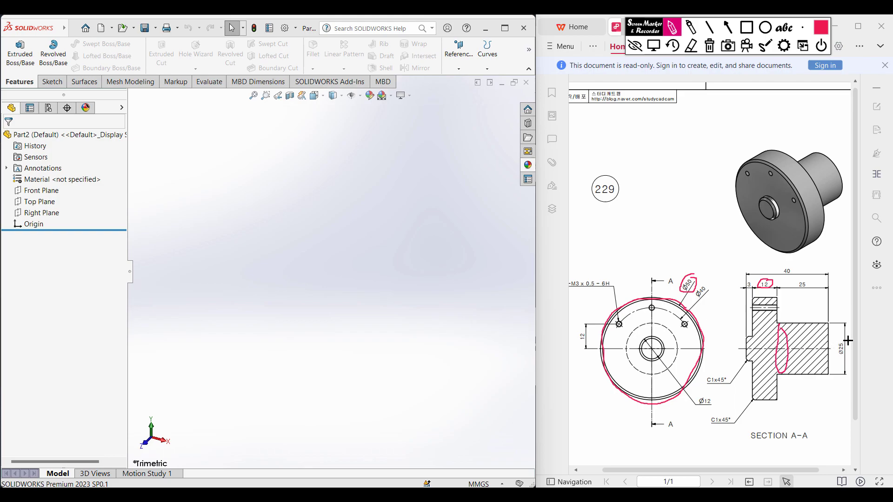
{"action": "mouse_move", "coordinate": [839, 340]}
{"action": "left_mouse_down"}
{"action": "mouse_move", "coordinate": [833, 363]}
{"action": "mouse_move", "coordinate": [851, 343]}
{"action": "mouse_move", "coordinate": [837, 335]}
{"action": "left_mouse_up"}
{"action": "mouse_move", "coordinate": [781, 315]}
{"action": "left_mouse_down"}
{"action": "mouse_move", "coordinate": [835, 319]}
{"action": "mouse_move", "coordinate": [824, 327]}
{"action": "left_mouse_up"}
{"action": "left_click", "coordinate": [708, 45]}
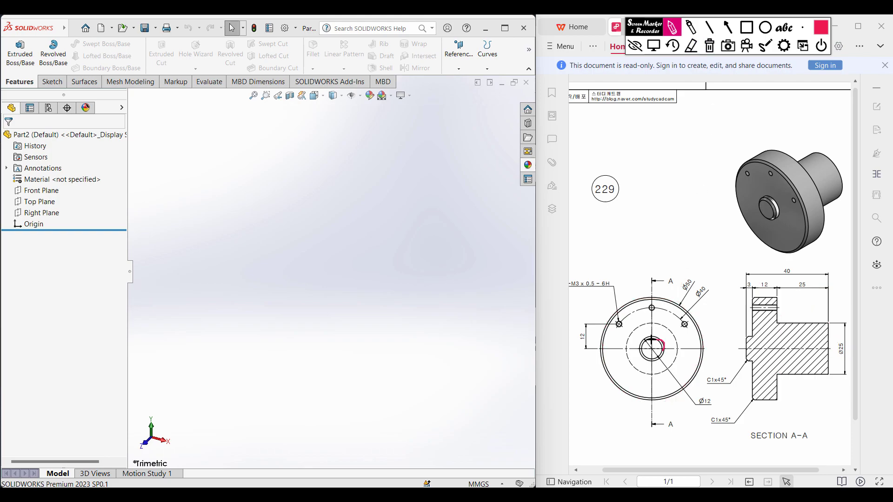
Mark the small central boss with its Ø12 and 3 mm height dimensions on the reference drawing, and erase the marks.
{"action": "mouse_move", "coordinate": [642, 355]}
{"action": "left_mouse_down"}
{"action": "mouse_move", "coordinate": [661, 364]}
{"action": "mouse_move", "coordinate": [665, 346]}
{"action": "left_mouse_up"}
{"action": "mouse_move", "coordinate": [712, 392]}
{"action": "left_mouse_down"}
{"action": "mouse_move", "coordinate": [694, 406]}
{"action": "mouse_move", "coordinate": [713, 400]}
{"action": "left_mouse_up"}
{"action": "left_click_drag", "start_coordinate": [739, 287], "coordinate": [754, 285]}
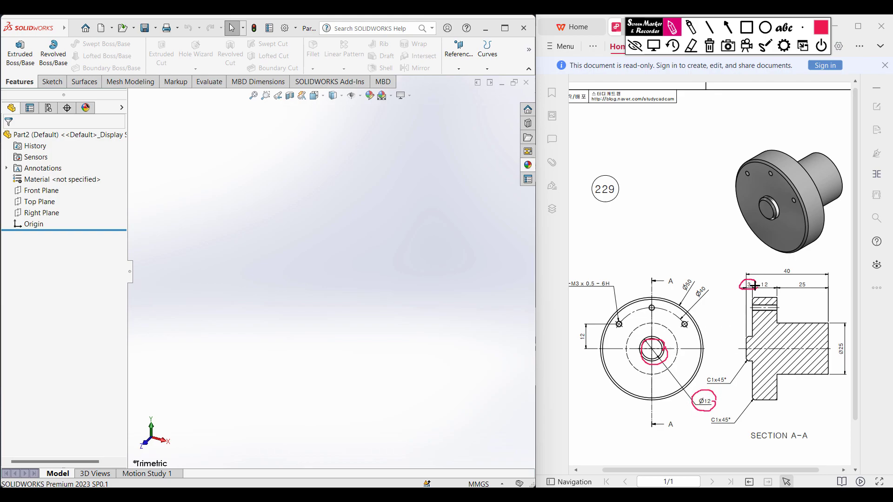
{"action": "left_click", "coordinate": [710, 47]}
Mark the boss and flange edges with their C1x45° chamfer callouts on the reference drawing, and erase the marks.
{"action": "left_click_drag", "start_coordinate": [659, 341], "coordinate": [662, 352]}
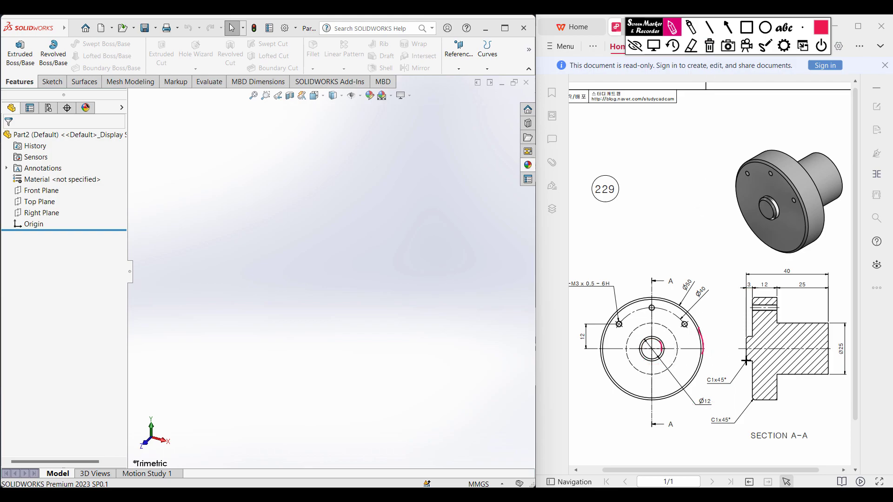
{"action": "mouse_move", "coordinate": [725, 375]}
{"action": "left_mouse_down"}
{"action": "mouse_move", "coordinate": [704, 377]}
{"action": "mouse_move", "coordinate": [730, 381]}
{"action": "mouse_move", "coordinate": [730, 372]}
{"action": "left_mouse_up"}
{"action": "mouse_move", "coordinate": [730, 414]}
{"action": "left_mouse_down"}
{"action": "mouse_move", "coordinate": [703, 424]}
{"action": "mouse_move", "coordinate": [727, 411]}
{"action": "left_mouse_up"}
{"action": "left_click", "coordinate": [709, 46]}
Mark the M3 x 0.5 - 6H callout and its three tapped holes on the reference drawing, and erase the marks.
{"action": "mouse_move", "coordinate": [587, 264]}
{"action": "left_mouse_down"}
{"action": "mouse_move", "coordinate": [566, 265]}
{"action": "mouse_move", "coordinate": [593, 294]}
{"action": "mouse_move", "coordinate": [618, 277]}
{"action": "mouse_move", "coordinate": [583, 268]}
{"action": "left_mouse_up"}
{"action": "left_click_drag", "start_coordinate": [654, 308], "coordinate": [652, 310]}
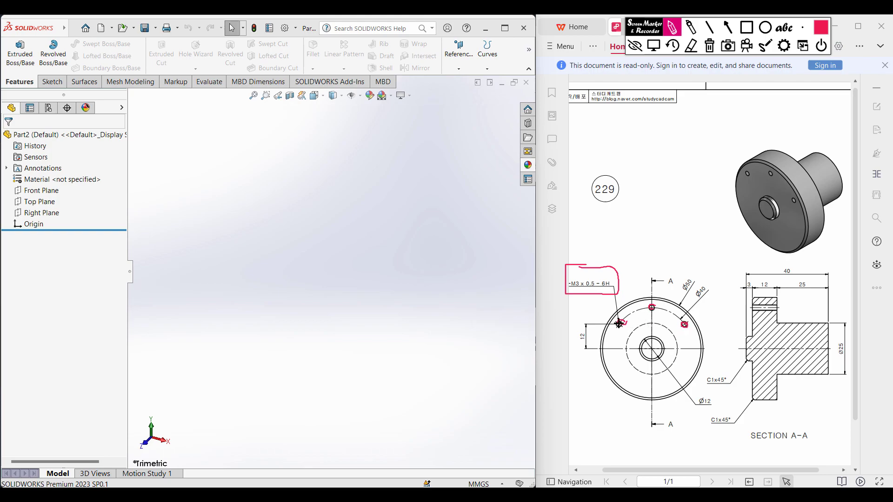
{"action": "mouse_move", "coordinate": [641, 307]}
{"action": "left_mouse_down"}
{"action": "mouse_move", "coordinate": [687, 327]}
{"action": "mouse_move", "coordinate": [689, 342]}
{"action": "left_mouse_up"}
{"action": "left_click", "coordinate": [713, 48]}
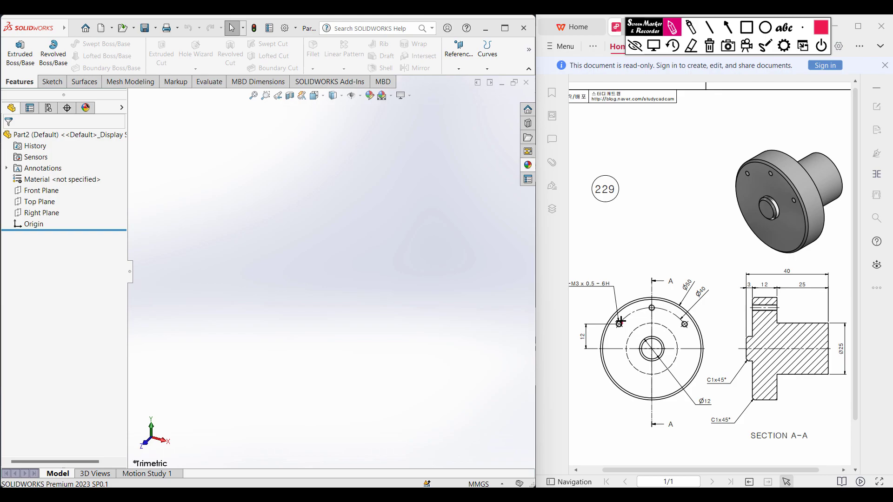
Trace the holes' pitch circle and mark its Ø40 dimension on the reference drawing, and erase the marks.
{"action": "left_click", "coordinate": [708, 47]}
{"action": "mouse_move", "coordinate": [615, 348]}
{"action": "left_mouse_down"}
{"action": "mouse_move", "coordinate": [634, 310]}
{"action": "mouse_move", "coordinate": [667, 312]}
{"action": "mouse_move", "coordinate": [688, 336]}
{"action": "mouse_move", "coordinate": [679, 387]}
{"action": "mouse_move", "coordinate": [619, 354]}
{"action": "left_mouse_up"}
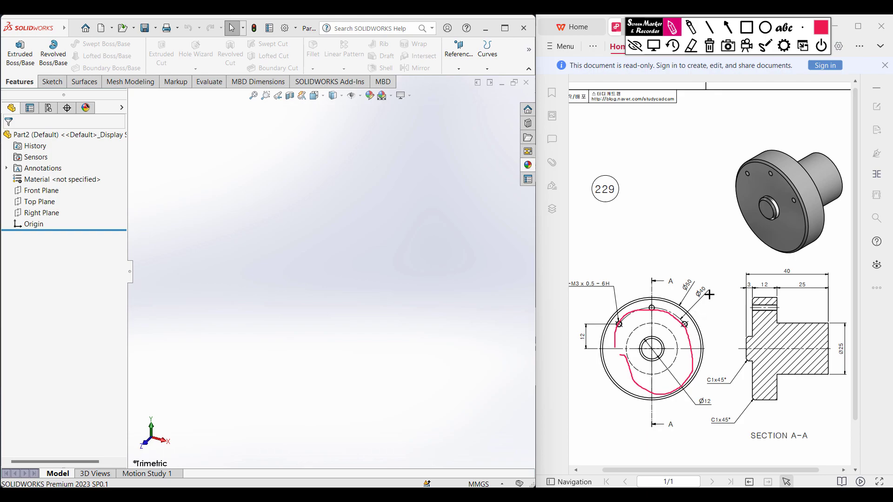
{"action": "mouse_move", "coordinate": [694, 279]}
{"action": "left_mouse_down"}
{"action": "mouse_move", "coordinate": [707, 285]}
{"action": "mouse_move", "coordinate": [688, 293]}
{"action": "mouse_move", "coordinate": [706, 282]}
{"action": "left_mouse_up"}
{"action": "left_click", "coordinate": [709, 45]}
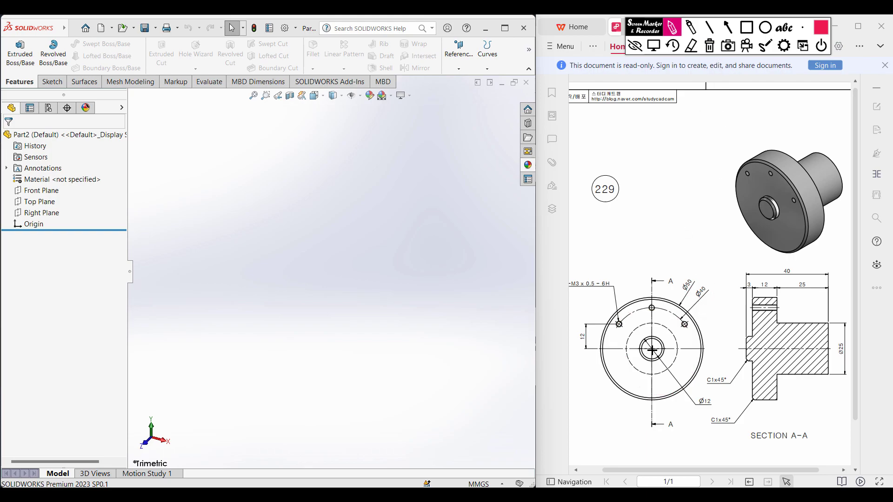
Mark the lines from the centre to the three holes and the 12 mm height dimension on the drawing, and erase the marks.
{"action": "mouse_move", "coordinate": [653, 344]}
{"action": "left_mouse_down"}
{"action": "mouse_move", "coordinate": [655, 306]}
{"action": "mouse_move", "coordinate": [654, 356]}
{"action": "mouse_move", "coordinate": [619, 325]}
{"action": "left_mouse_up"}
{"action": "mouse_move", "coordinate": [651, 351]}
{"action": "left_mouse_down"}
{"action": "mouse_move", "coordinate": [622, 329]}
{"action": "mouse_move", "coordinate": [577, 337]}
{"action": "mouse_move", "coordinate": [587, 334]}
{"action": "left_mouse_up"}
{"action": "left_click_drag", "start_coordinate": [653, 348], "coordinate": [685, 324]}
{"action": "left_click_drag", "start_coordinate": [649, 306], "coordinate": [684, 320]}
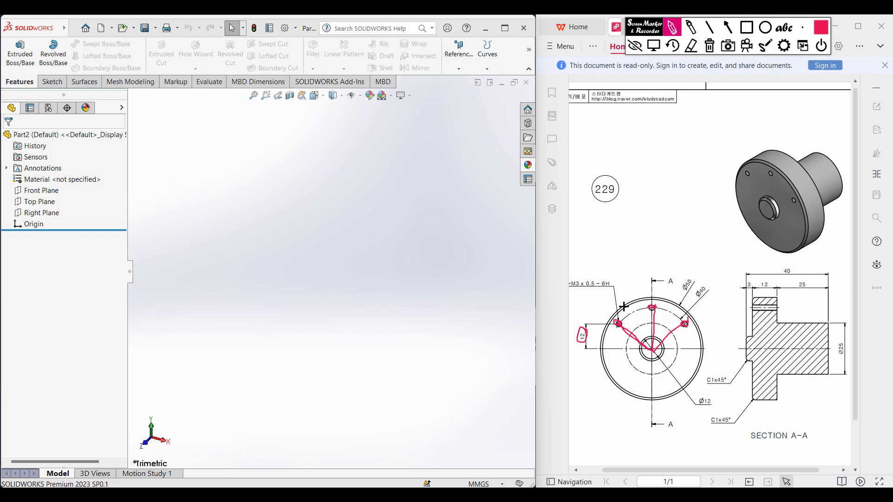
{"action": "mouse_move", "coordinate": [579, 277]}
{"action": "left_mouse_down"}
{"action": "mouse_move", "coordinate": [570, 286]}
{"action": "mouse_move", "coordinate": [579, 277]}
{"action": "left_mouse_up"}
{"action": "left_click", "coordinate": [709, 47]}
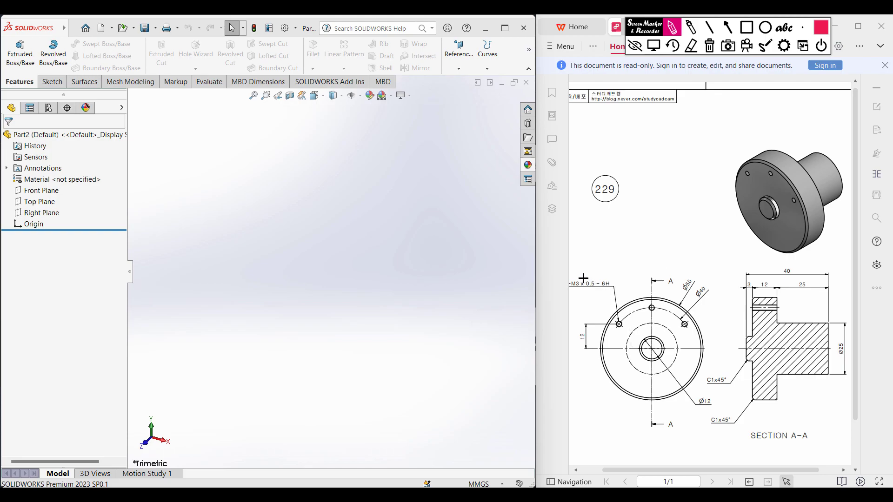
Dot the three tapped hole centres on the reference drawing, erase the marks and leave annotation mode.
{"action": "left_click", "coordinate": [619, 324]}
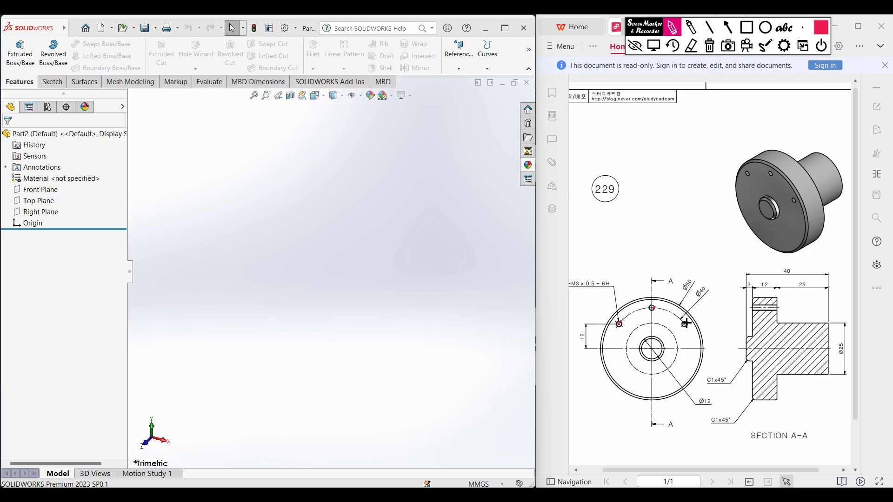
{"action": "left_click", "coordinate": [709, 46]}
{"action": "left_click", "coordinate": [653, 46]}
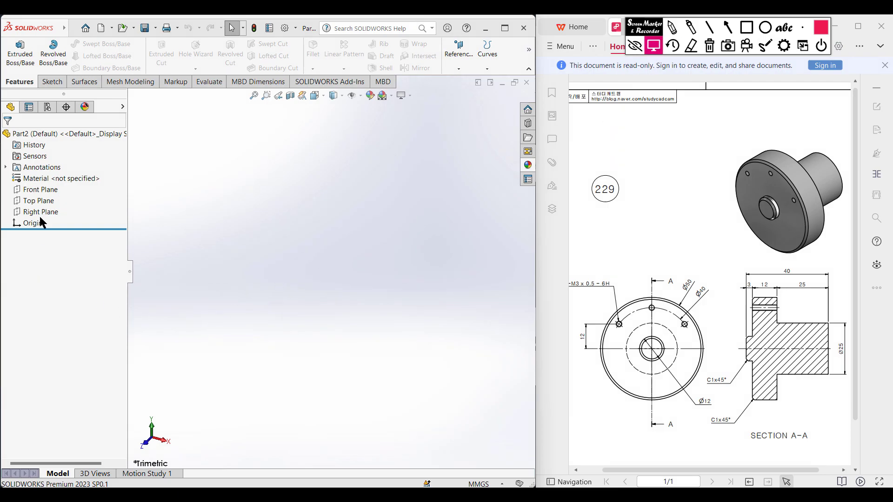
Sketch a 50 mm diameter circle centred on the origin of the Front Plane.
{"action": "left_click", "coordinate": [45, 195]}
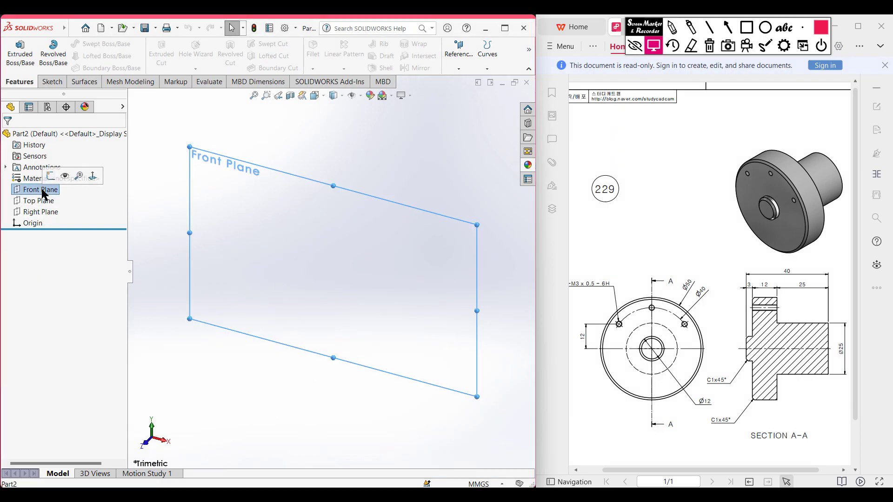
{"action": "right_click", "coordinate": [44, 193]}
{"action": "left_click", "coordinate": [48, 176]}
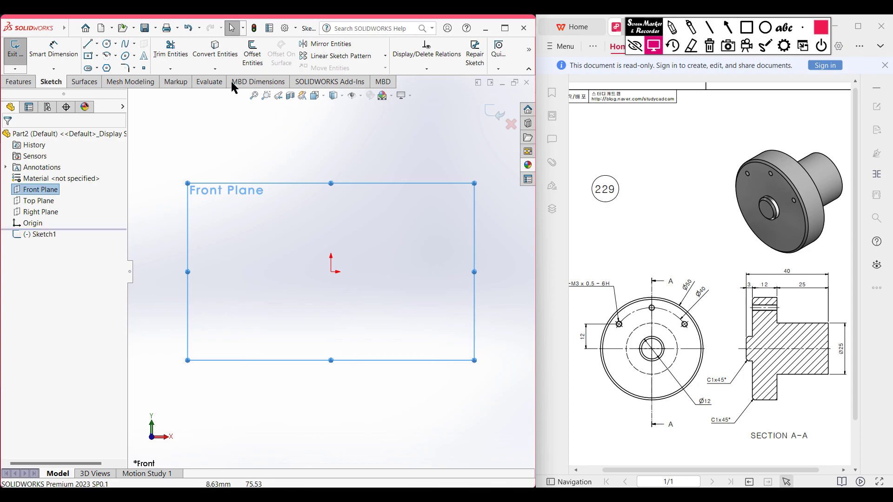
{"action": "left_click", "coordinate": [106, 44]}
{"action": "left_click", "coordinate": [331, 272]}
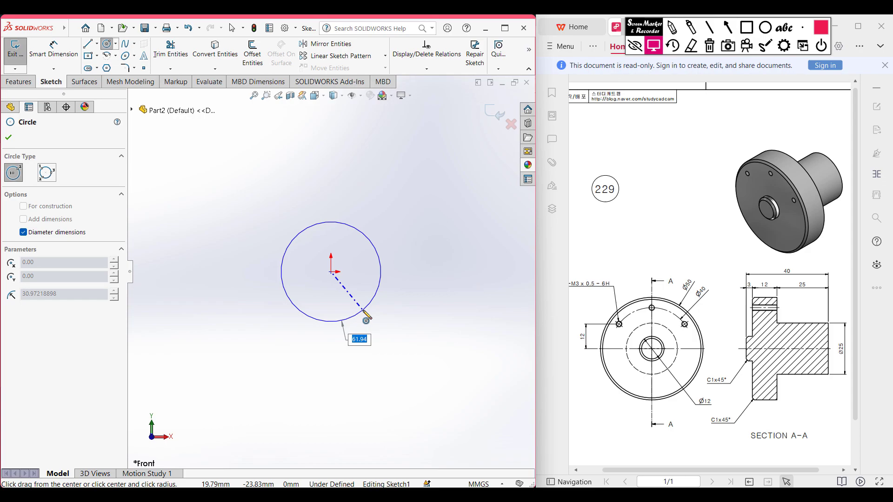
{"action": "type", "text": "5"}
{"action": "key", "text": "Return"}
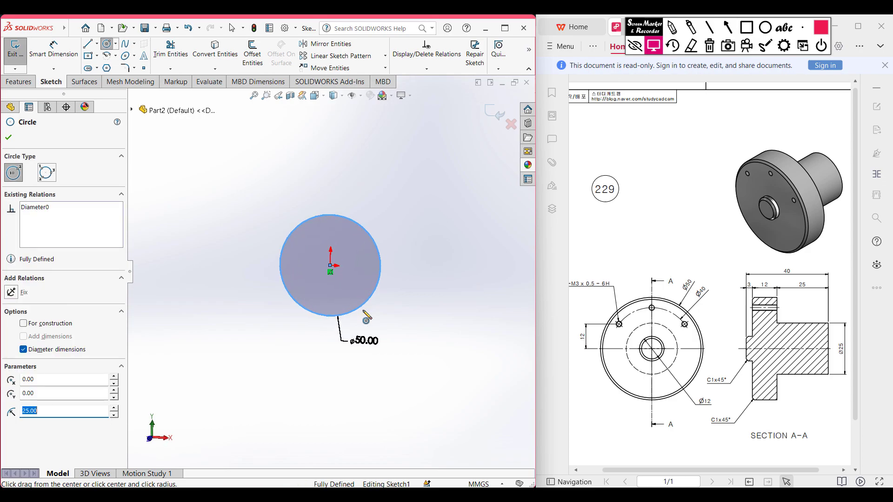
Extrude the 50 mm circle 12 mm in the reversed direction to form the flange disc.
{"action": "key", "text": "ctrl+7"}
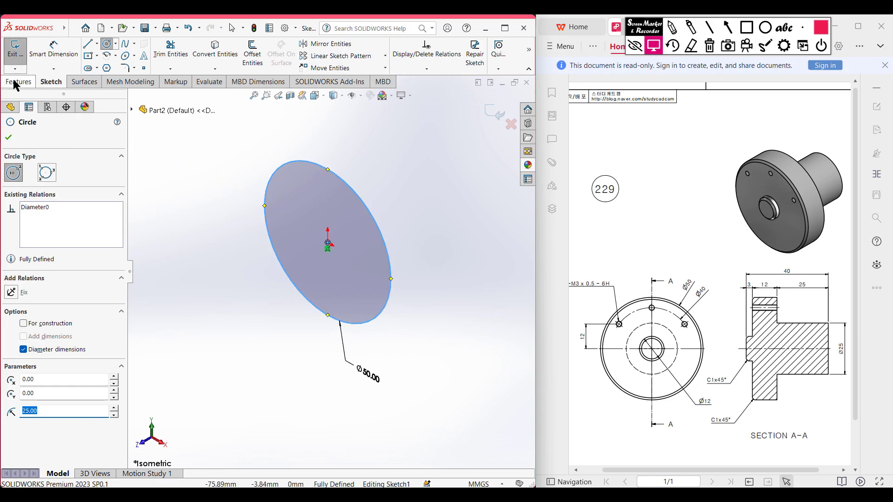
{"action": "left_click", "coordinate": [13, 84]}
{"action": "left_click", "coordinate": [19, 59]}
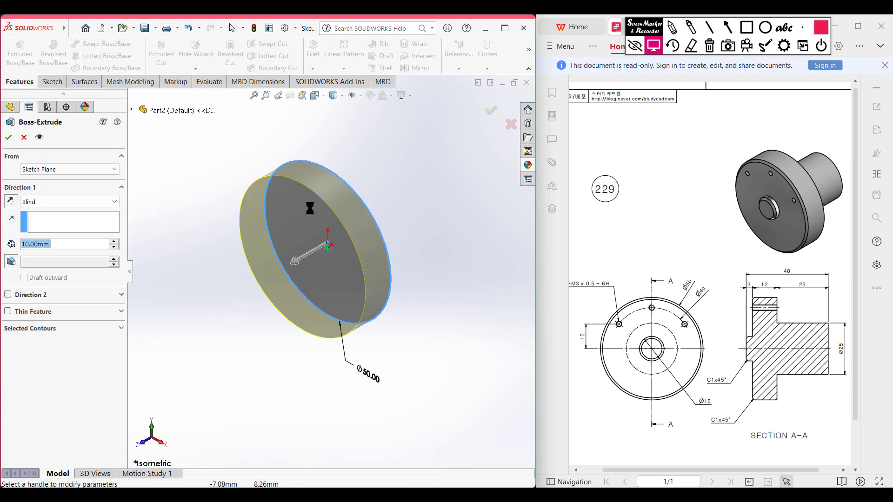
{"action": "type", "text": "12"}
{"action": "key", "text": "Return"}
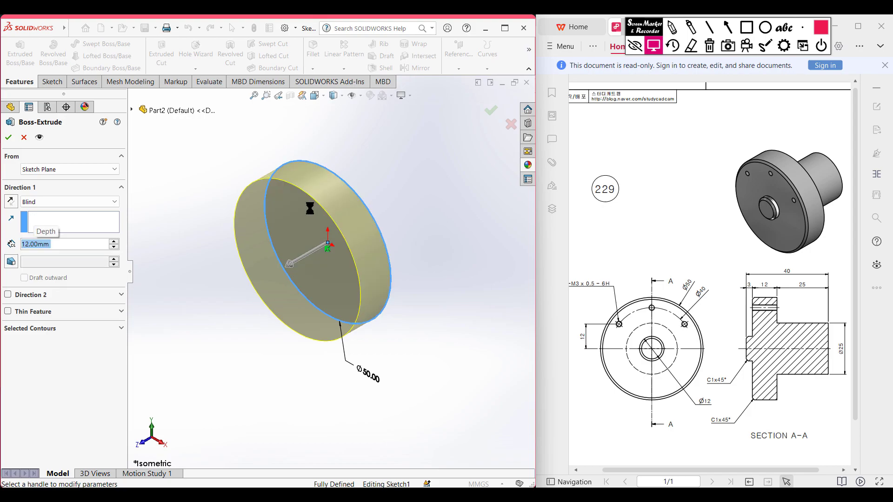
{"action": "left_click", "coordinate": [11, 202]}
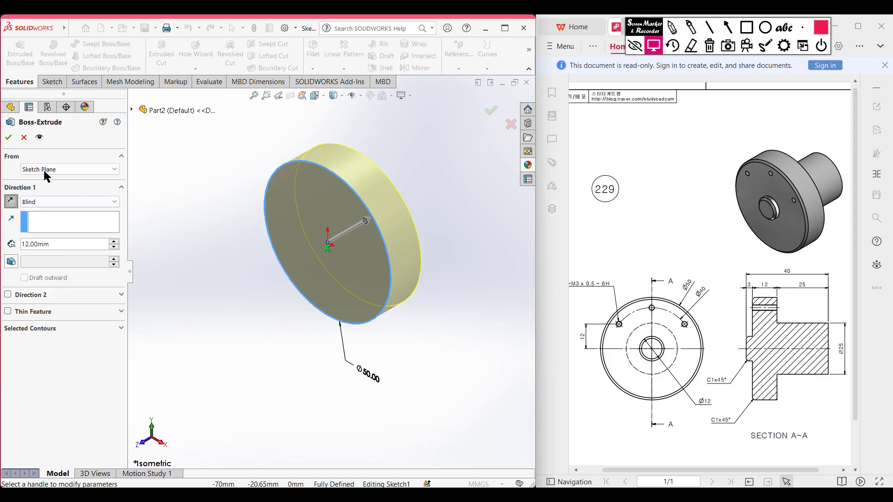
{"action": "left_click", "coordinate": [9, 137]}
{"action": "left_click", "coordinate": [163, 236]}
Sketch a 25 mm diameter circle centred on the origin on the disc's rear face.
{"action": "middle_click_drag", "start_coordinate": [164, 236], "coordinate": [333, 250]}
{"action": "left_click", "coordinate": [334, 250]}
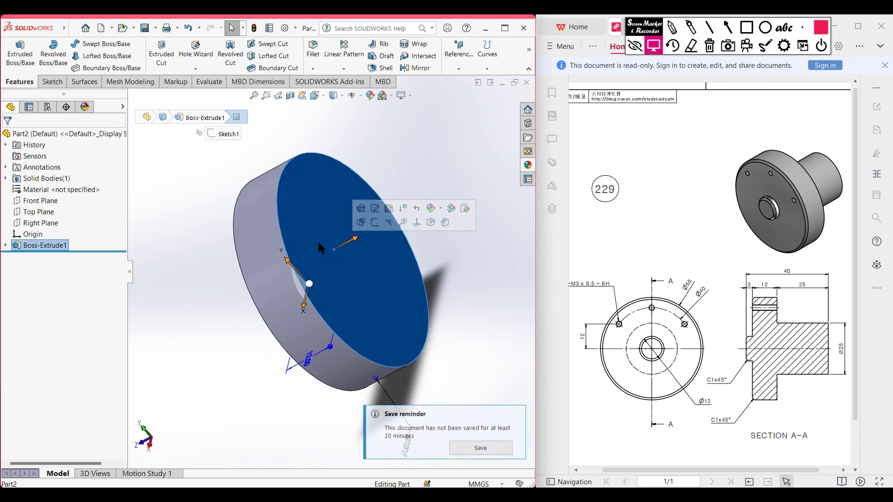
{"action": "right_click", "coordinate": [319, 241]}
{"action": "left_click", "coordinate": [341, 229]}
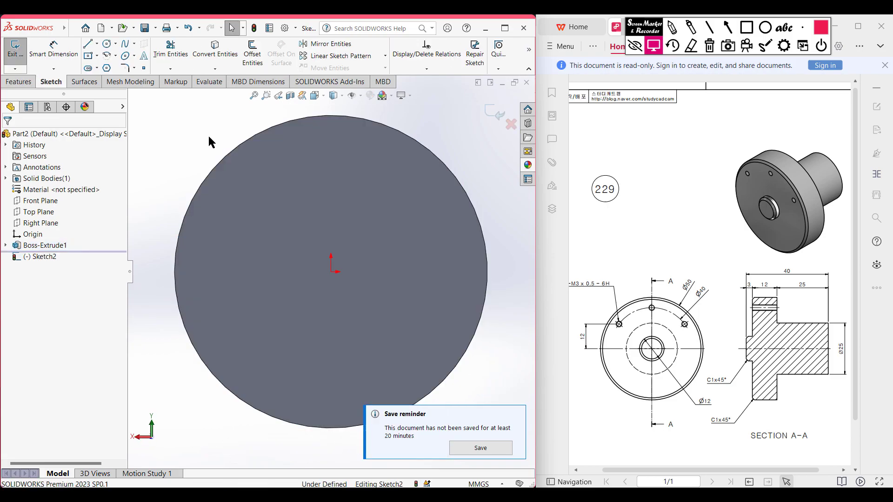
{"action": "left_click", "coordinate": [106, 43]}
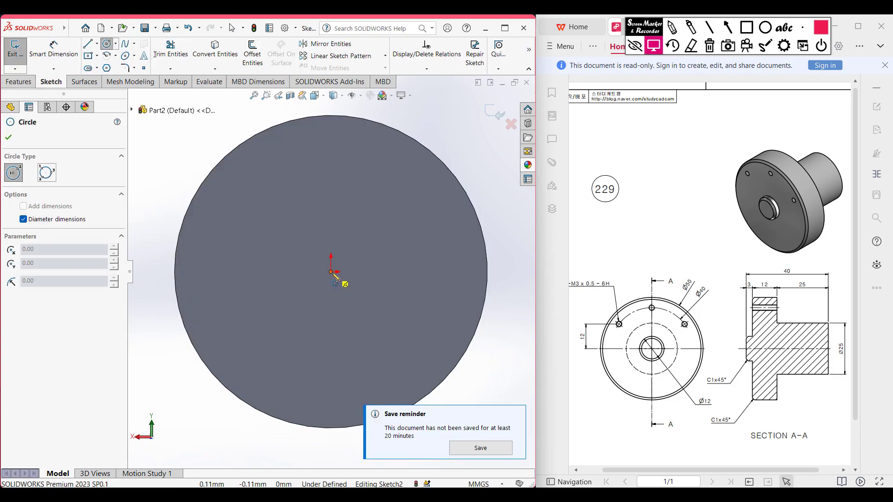
{"action": "left_click", "coordinate": [332, 274]}
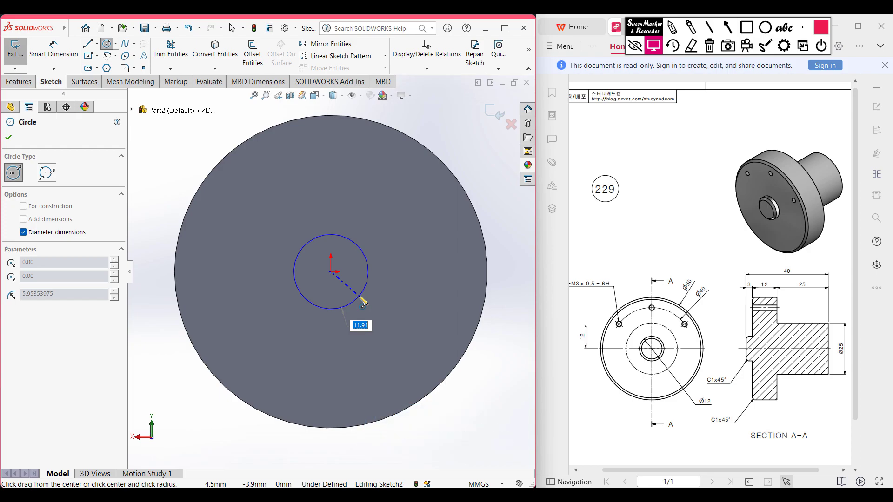
{"action": "type", "text": "25"}
{"action": "key", "text": "Return"}
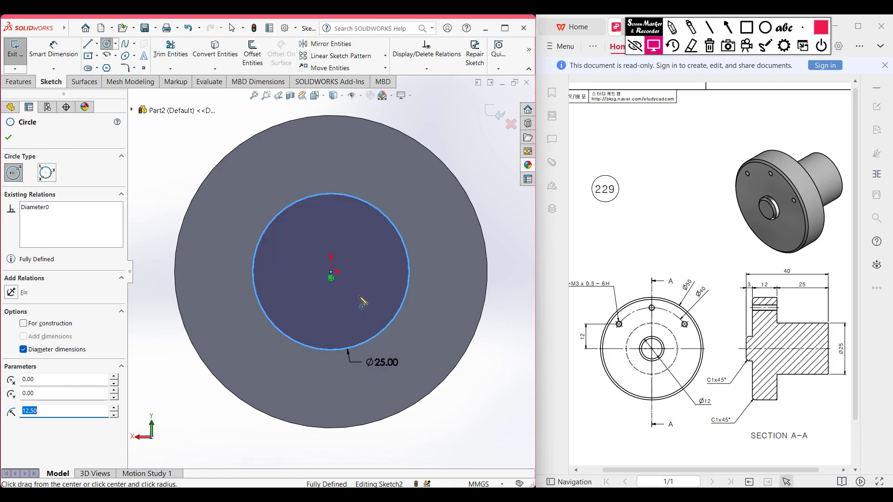
Extrude the 25 mm circle 25 mm outward from the disc's rear face to form the shaft.
{"action": "key", "text": "ctrl+7"}
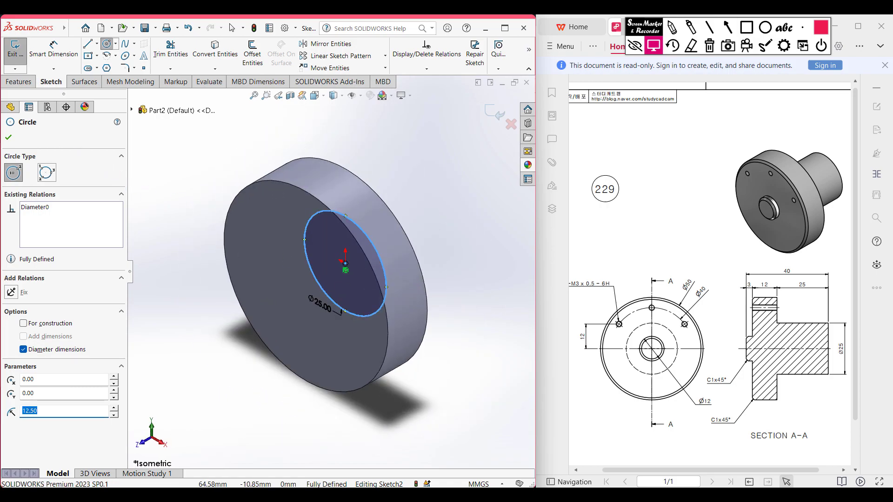
{"action": "left_click", "coordinate": [18, 82]}
{"action": "left_click", "coordinate": [20, 54]}
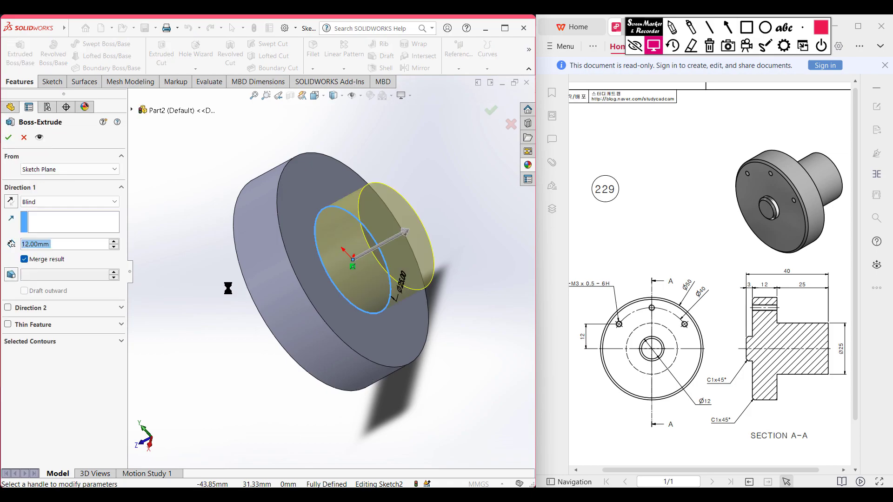
{"action": "type", "text": "25"}
{"action": "key", "text": "Return"}
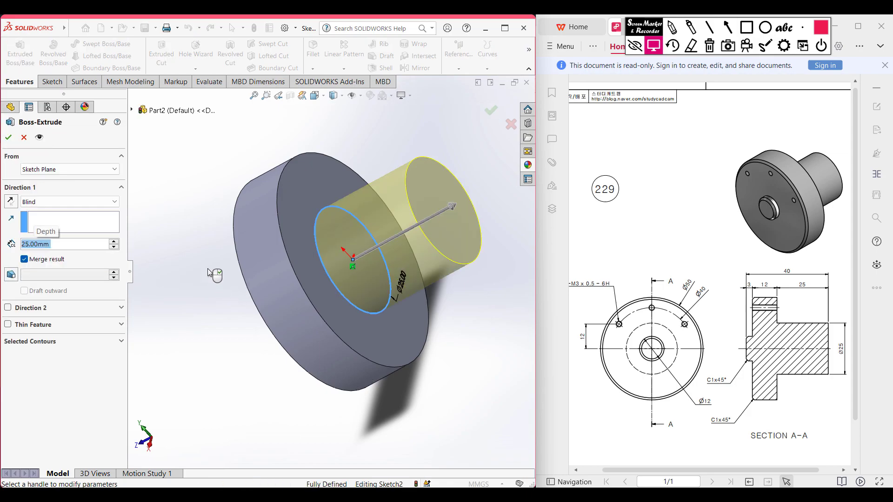
{"action": "left_click", "coordinate": [7, 137]}
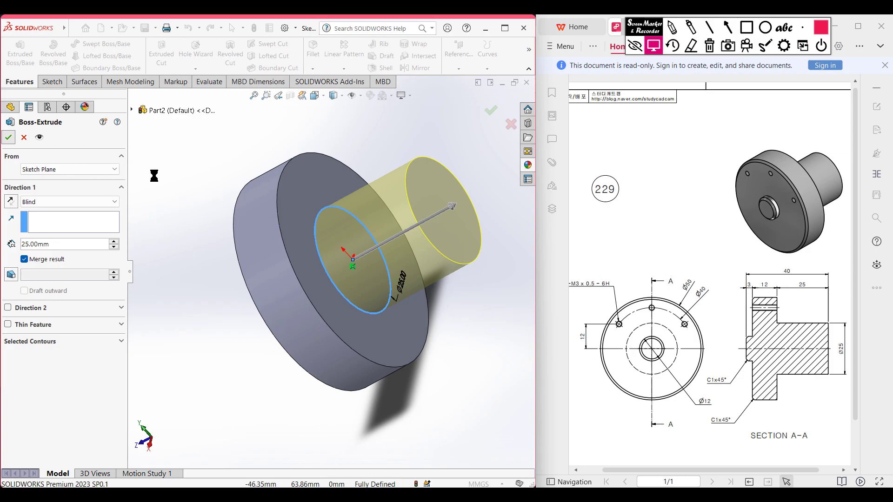
{"action": "left_click", "coordinate": [191, 188]}
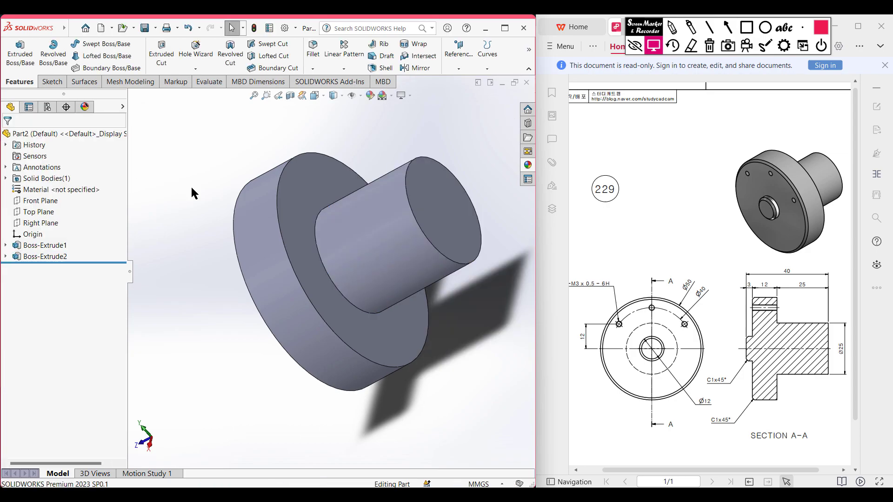
Sketch a 12 mm diameter circle centred on the origin on the disc's front face.
{"action": "key", "text": "ctrl+7"}
{"action": "left_click", "coordinate": [278, 296]}
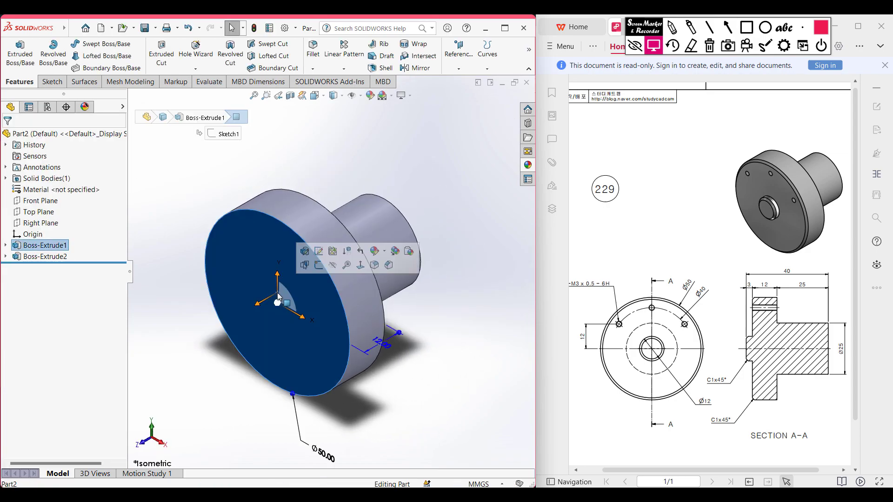
{"action": "right_click", "coordinate": [258, 264]}
{"action": "left_click", "coordinate": [282, 251]}
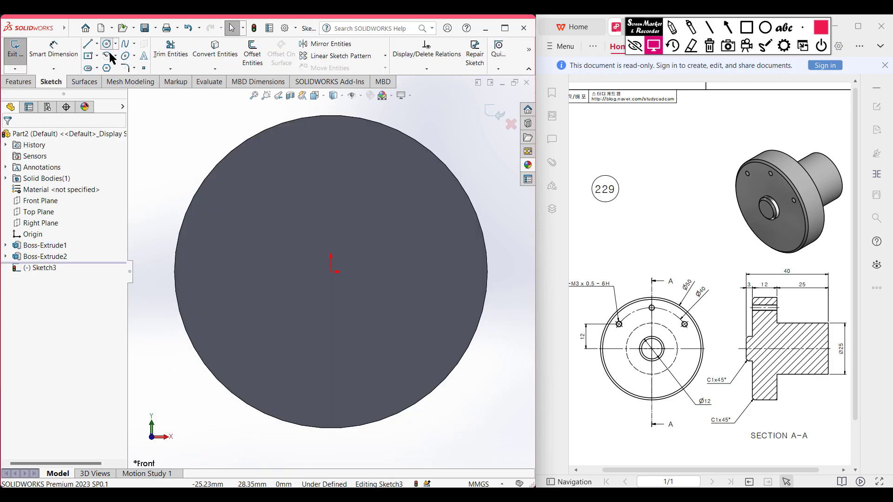
{"action": "left_click", "coordinate": [107, 44]}
{"action": "left_click", "coordinate": [331, 272]}
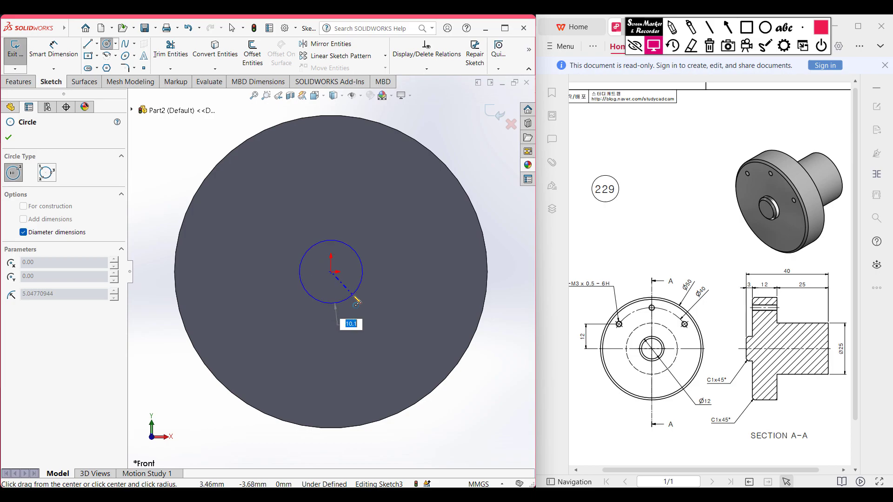
{"action": "type", "text": "12"}
{"action": "key", "text": "Return"}
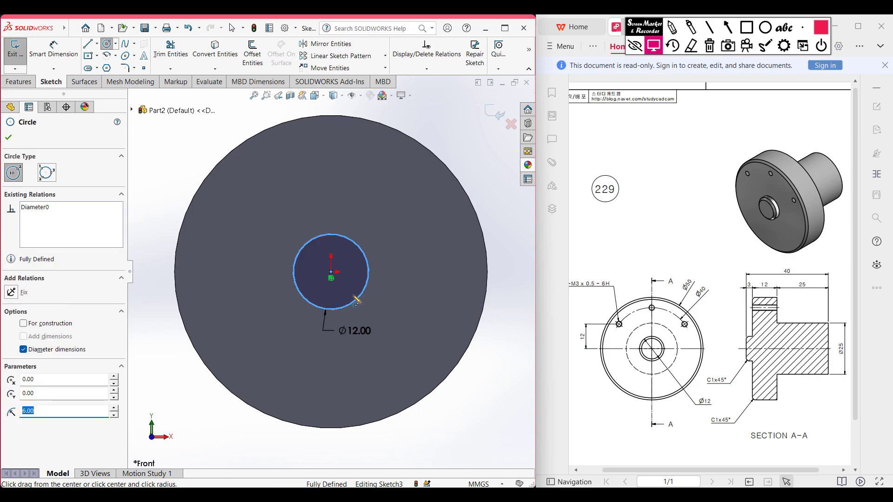
{"action": "key", "text": "ctrl+7"}
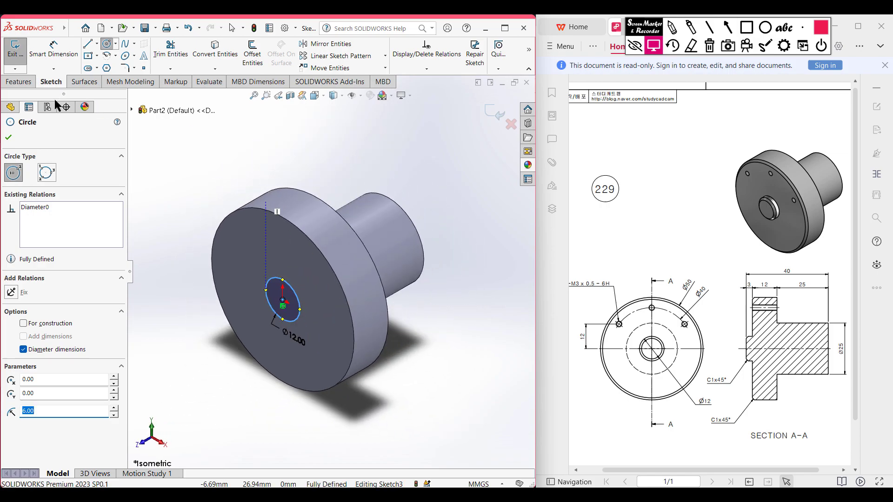
Extrude the 12 mm circle 3 mm outward from the disc's front face to form the central boss.
{"action": "left_click", "coordinate": [15, 83]}
{"action": "left_click", "coordinate": [18, 53]}
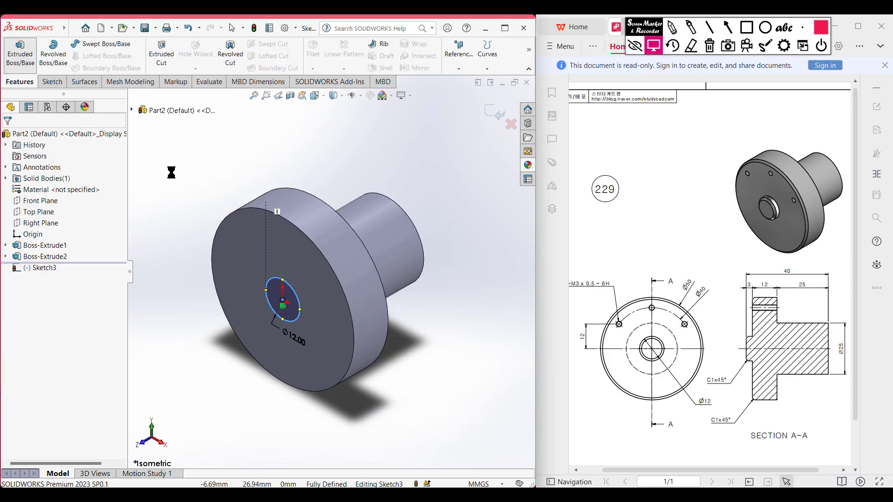
{"action": "type", "text": "3"}
{"action": "key", "text": "Return"}
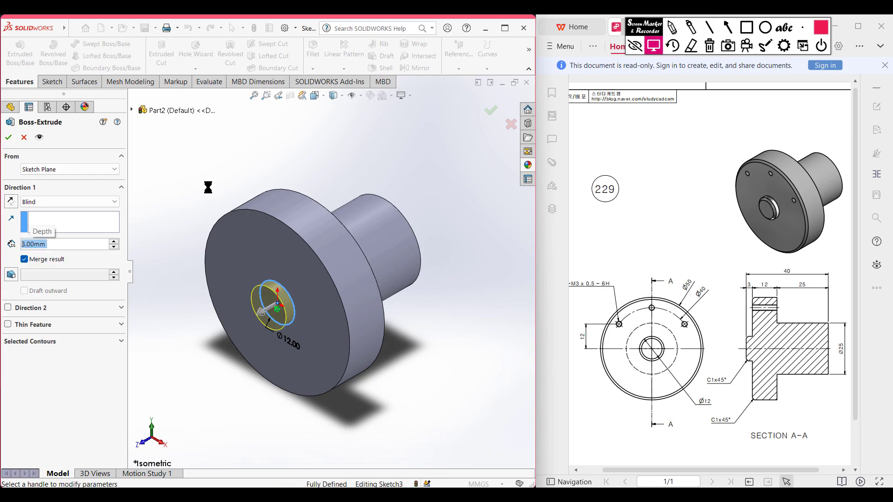
{"action": "left_click", "coordinate": [8, 138]}
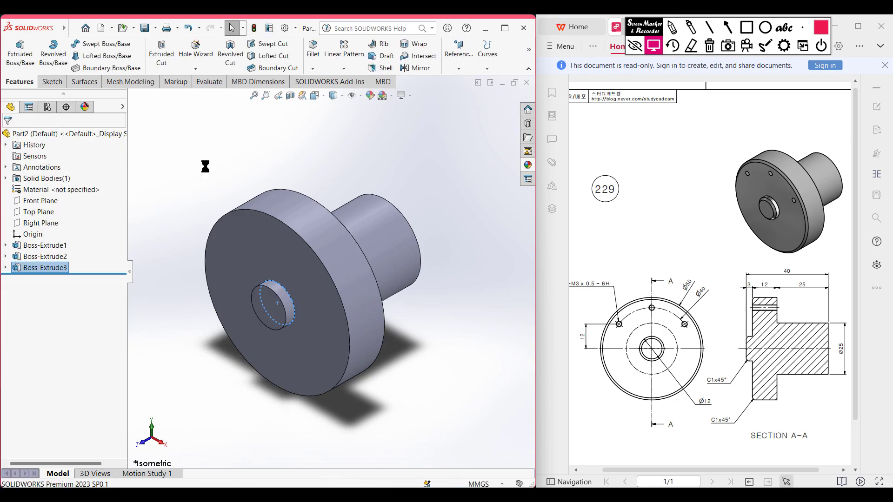
Chamfer the front edges of the central boss and the flange disc at 1 mm x 45 degrees.
{"action": "left_click", "coordinate": [314, 69]}
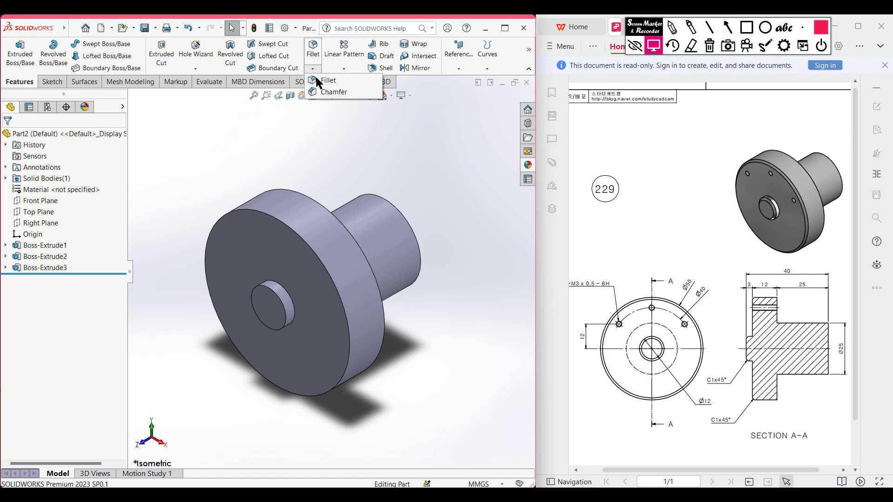
{"action": "left_click", "coordinate": [322, 89]}
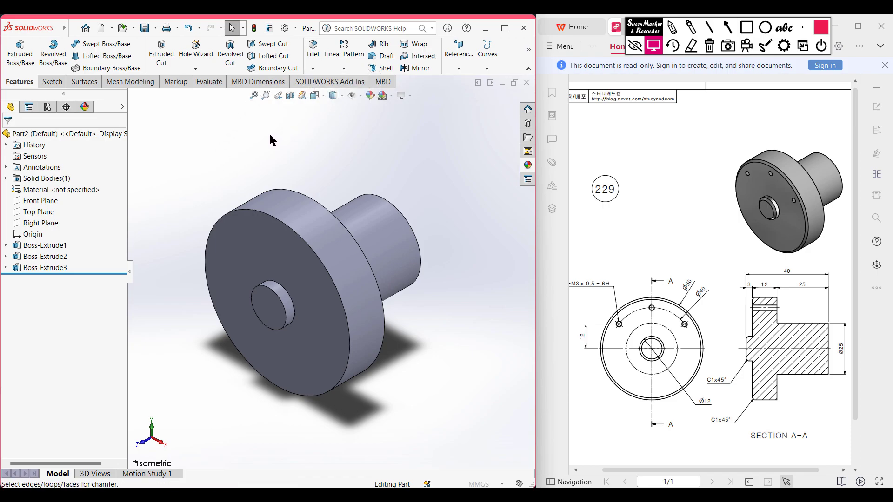
{"action": "type", "text": "1.00mm"}
{"action": "key", "text": "Return"}
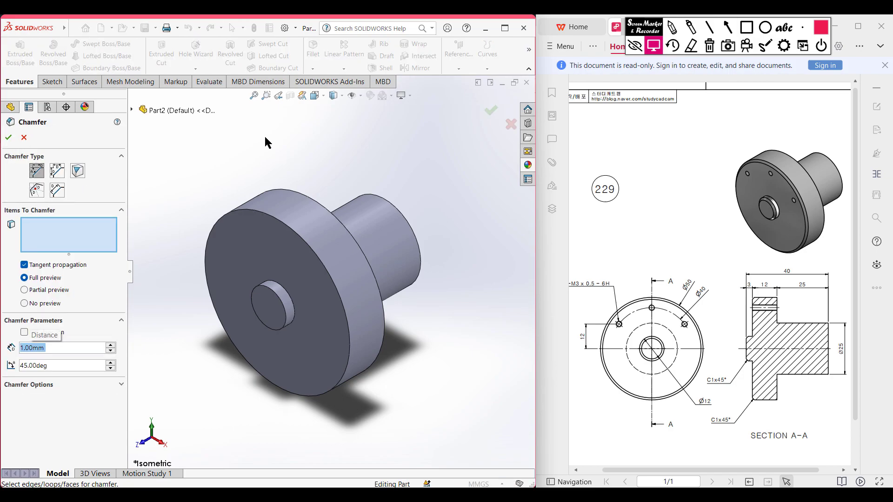
{"action": "left_click", "coordinate": [285, 313]}
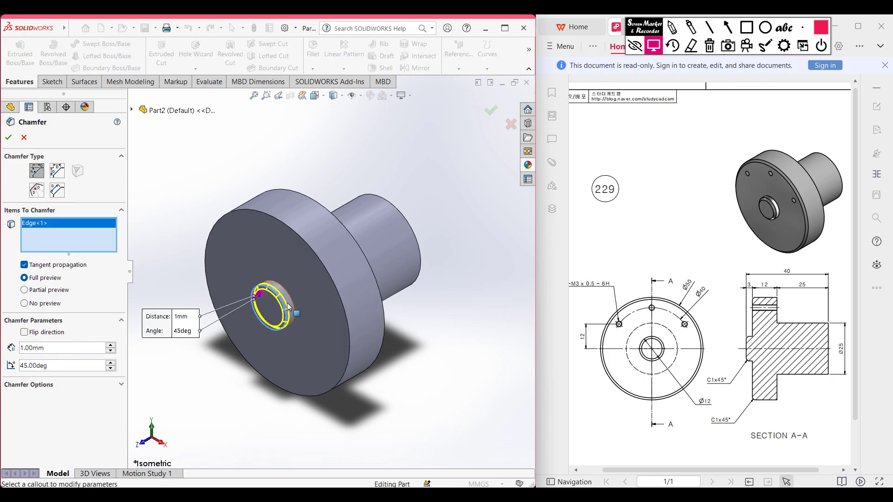
{"action": "left_click", "coordinate": [320, 270]}
{"action": "left_click", "coordinate": [12, 137]}
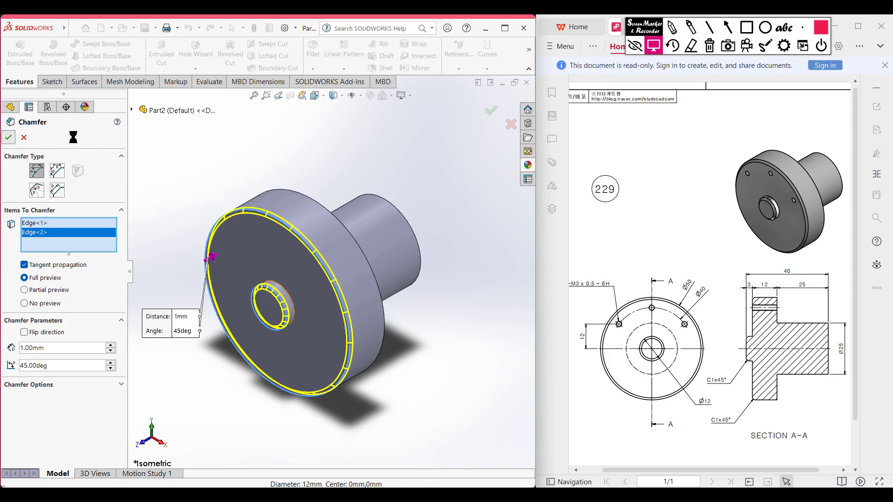
Sketch a 40 mm diameter circle centred on the origin on the flange's front face and convert it to construction geometry.
{"action": "left_click", "coordinate": [264, 239]}
{"action": "right_click", "coordinate": [316, 268]}
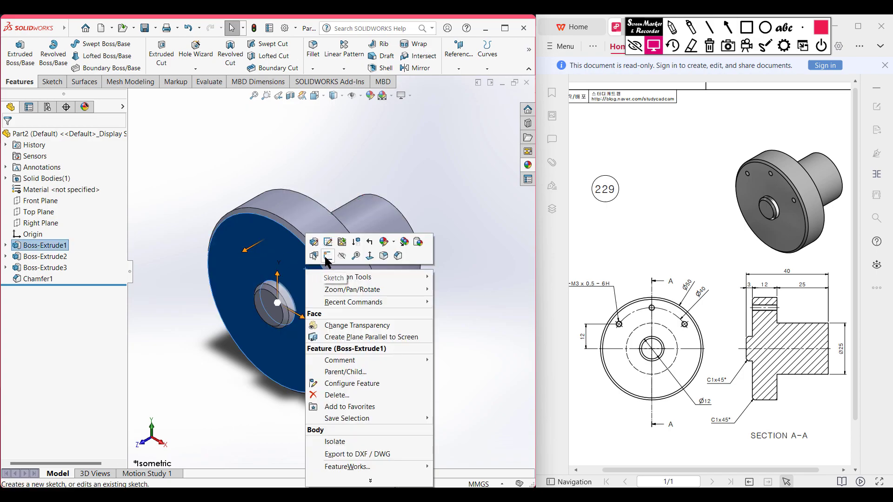
{"action": "left_click", "coordinate": [327, 255]}
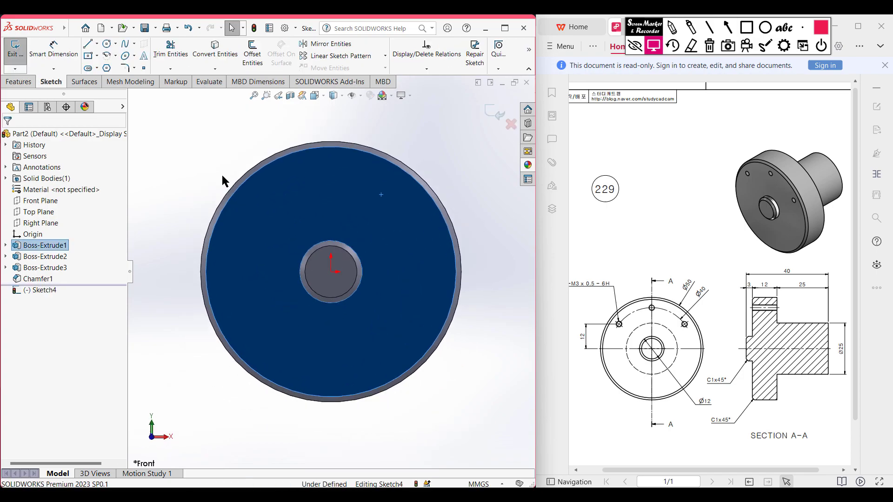
{"action": "left_click", "coordinate": [222, 175]}
{"action": "left_click", "coordinate": [106, 45]}
{"action": "left_click", "coordinate": [331, 272]}
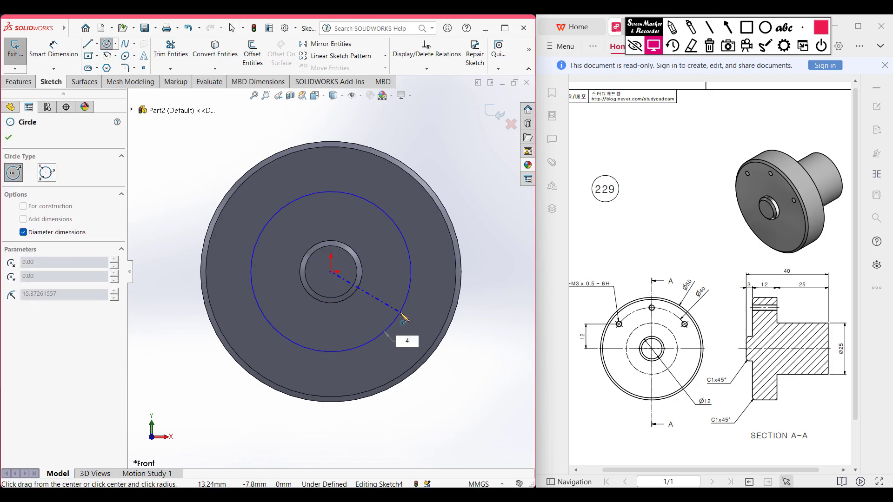
{"action": "key", "text": "Return"}
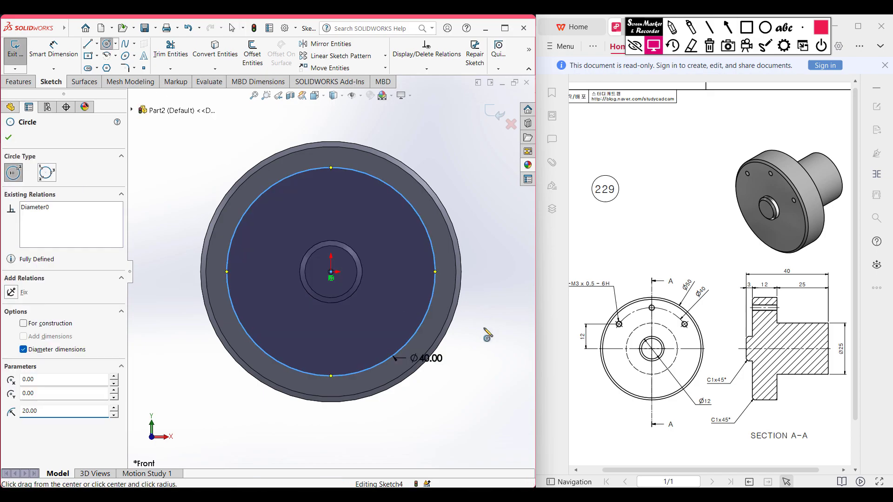
{"action": "right_click", "coordinate": [485, 331]}
{"action": "left_click", "coordinate": [507, 316]}
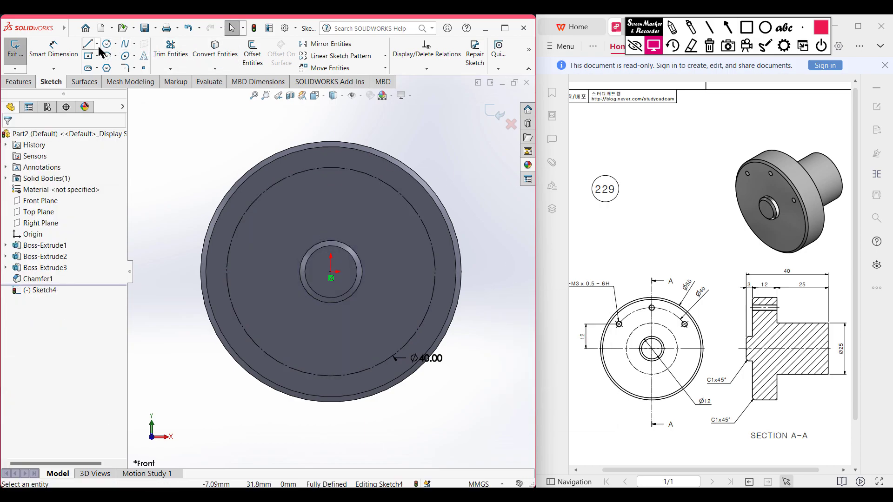
Draw a vertical construction line from the origin up to the top point of the 40 mm circle.
{"action": "key", "text": "l"}
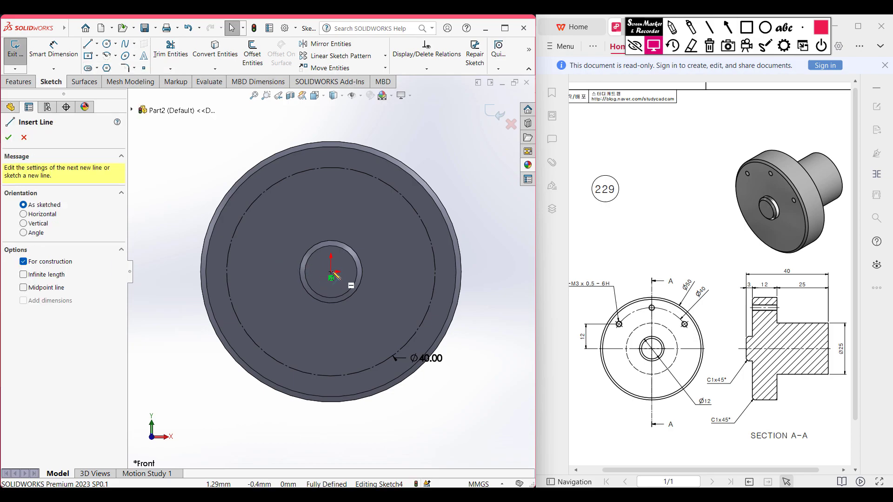
{"action": "left_click", "coordinate": [331, 272]}
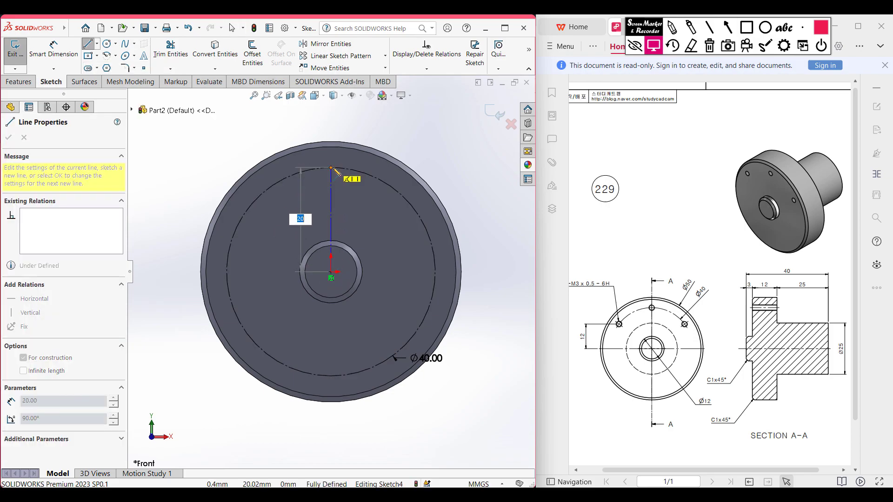
{"action": "left_click", "coordinate": [331, 168]}
{"action": "key", "text": "Escape"}
{"action": "key", "text": "Escape"}
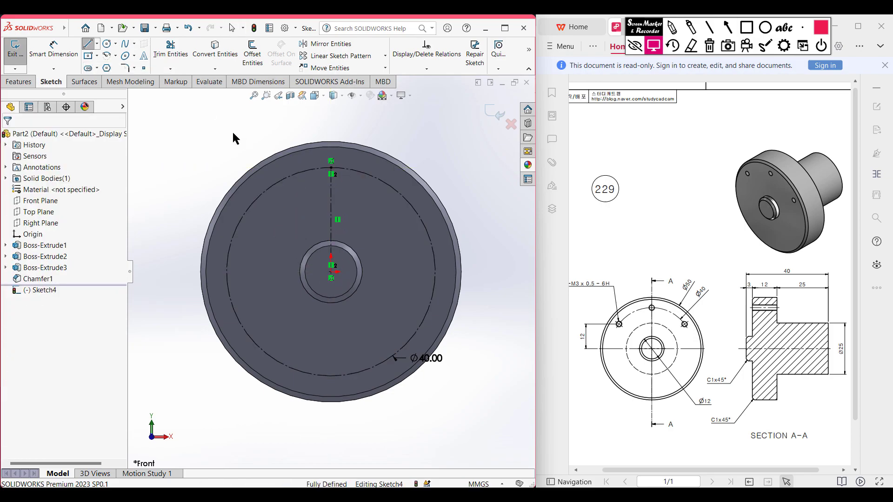
Draw a centerline from the origin to the upper-left part of the 40 mm circle, ending about 13.4 mm above the origin.
{"action": "left_click", "coordinate": [97, 43]}
{"action": "left_click", "coordinate": [109, 74]}
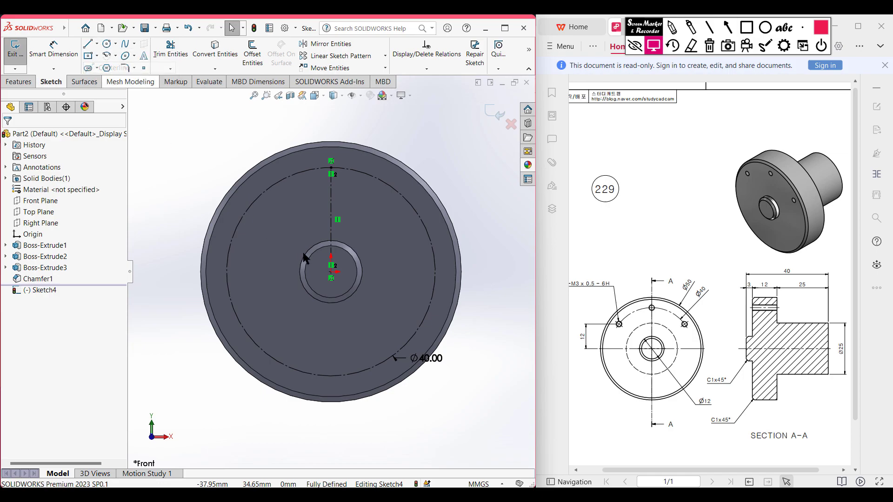
{"action": "left_click", "coordinate": [331, 272]}
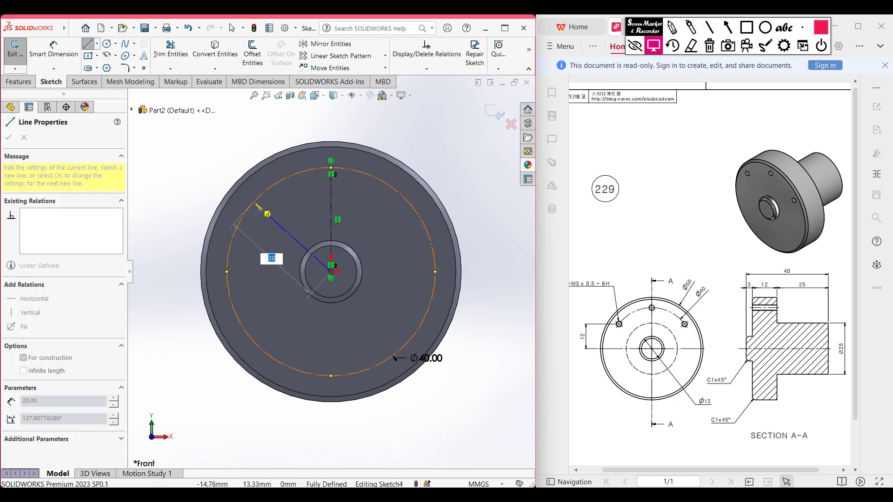
{"action": "left_click", "coordinate": [254, 202]}
{"action": "key", "text": "Escape"}
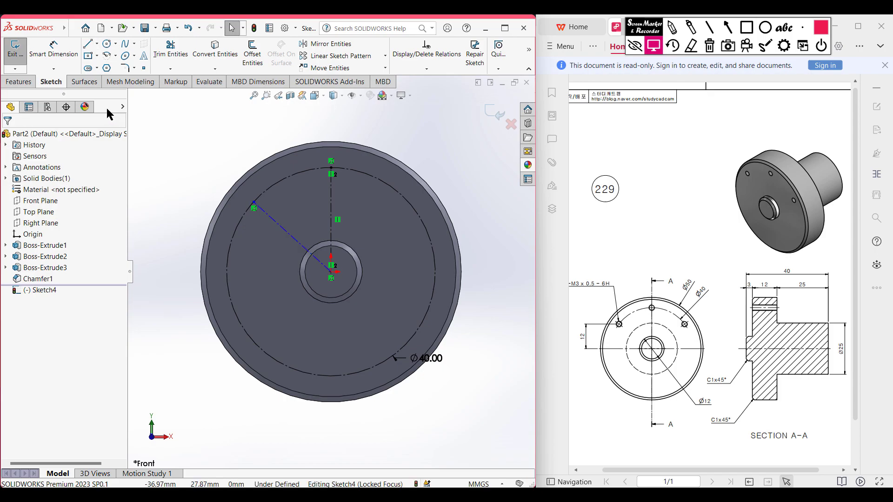
Dimension the vertical distance from the origin to the upper-left centerline's endpoint as 12 mm.
{"action": "left_click", "coordinate": [46, 59]}
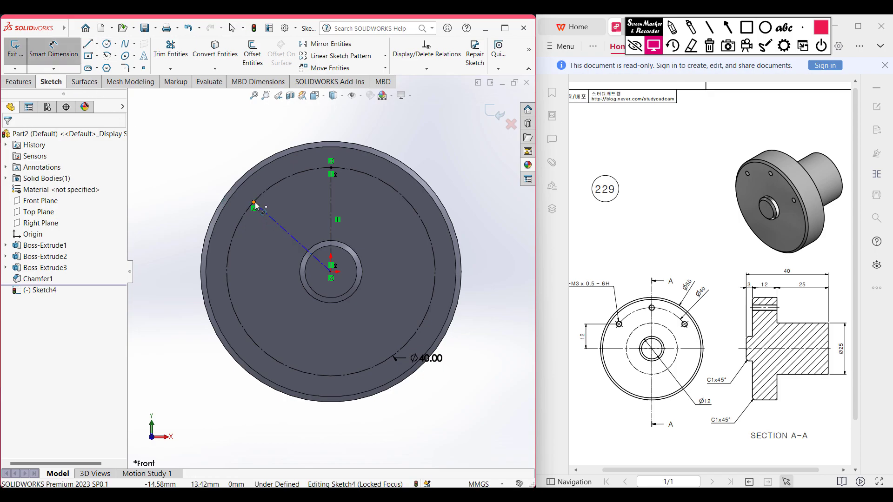
{"action": "left_click", "coordinate": [254, 202]}
{"action": "left_click", "coordinate": [333, 272]}
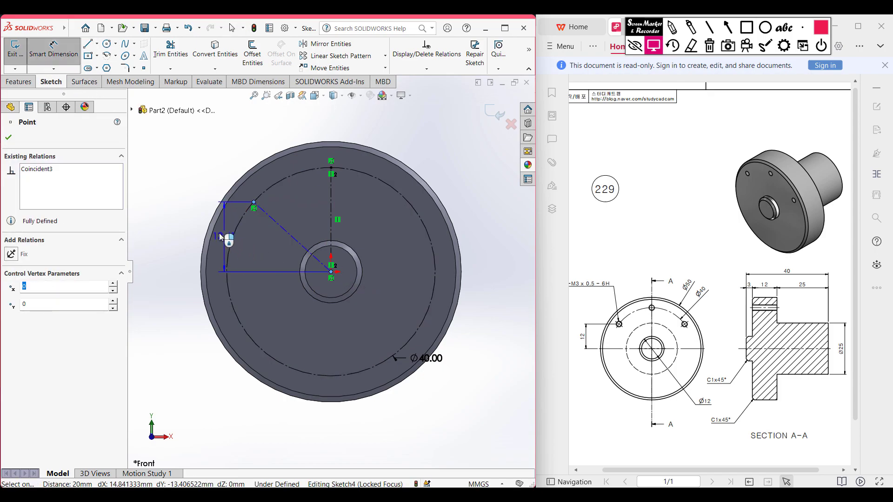
{"action": "left_click", "coordinate": [186, 228]}
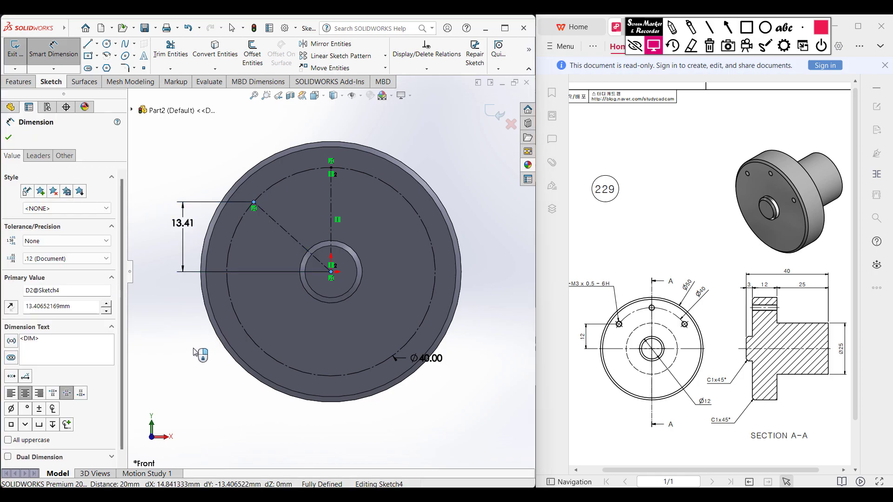
{"action": "type", "text": "12"}
{"action": "key", "text": "Return"}
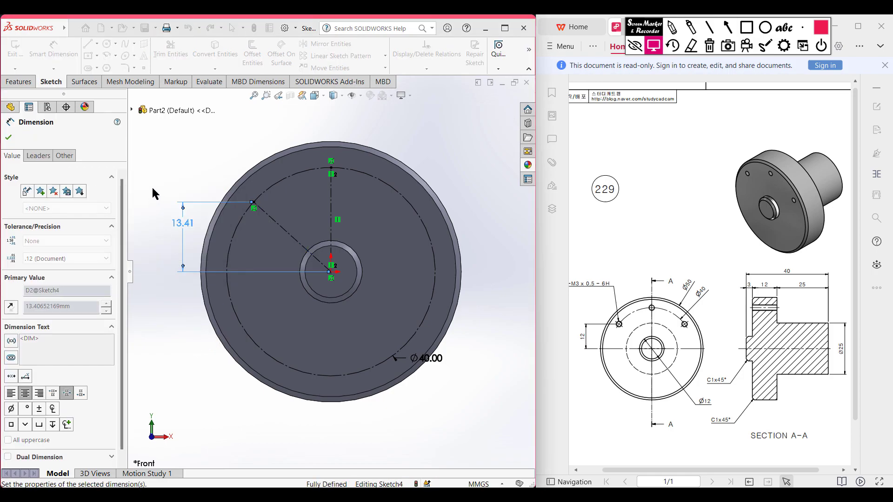
Draw a centerline from the origin to the upper-right part of the 40 mm circle, ending about 13.4 mm above the origin.
{"action": "left_click", "coordinate": [97, 43]}
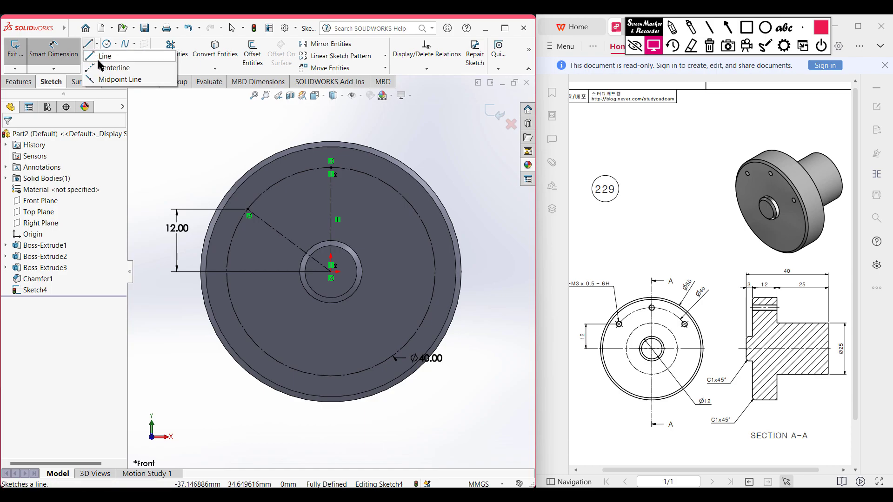
{"action": "left_click", "coordinate": [111, 68]}
{"action": "left_click", "coordinate": [331, 272]}
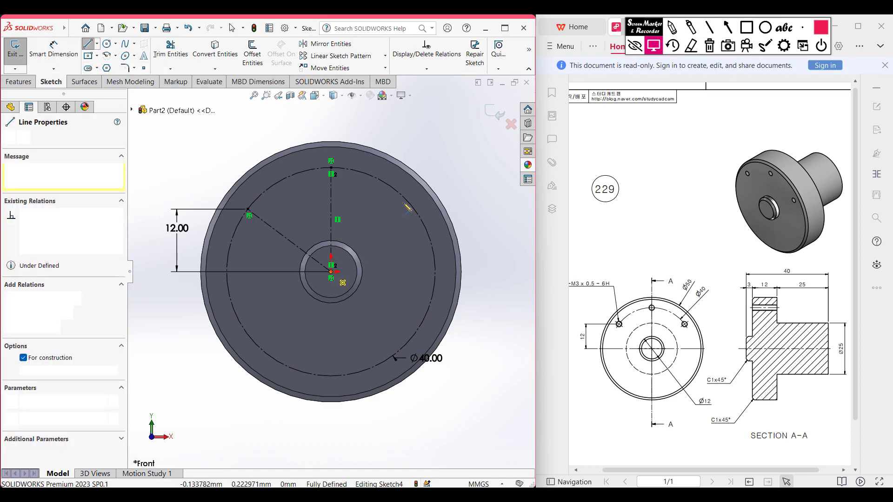
{"action": "left_click", "coordinate": [422, 212]}
{"action": "key", "text": "Escape"}
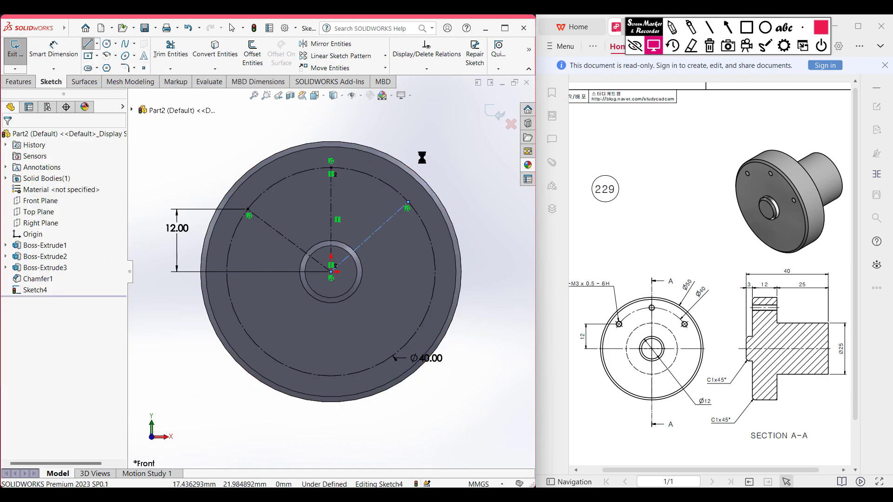
Dimension the vertical distance from the origin to the upper-right centerline's endpoint as 12 mm.
{"action": "left_click", "coordinate": [61, 58]}
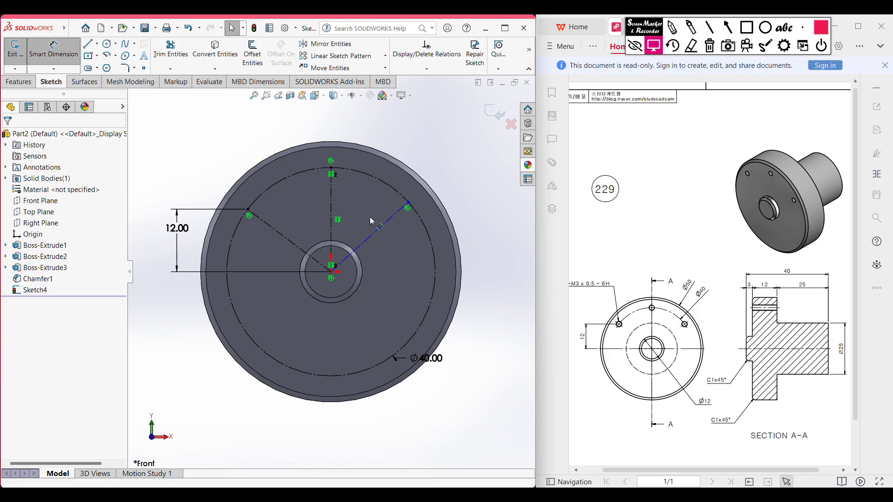
{"action": "left_click", "coordinate": [408, 203]}
{"action": "left_click", "coordinate": [331, 271]}
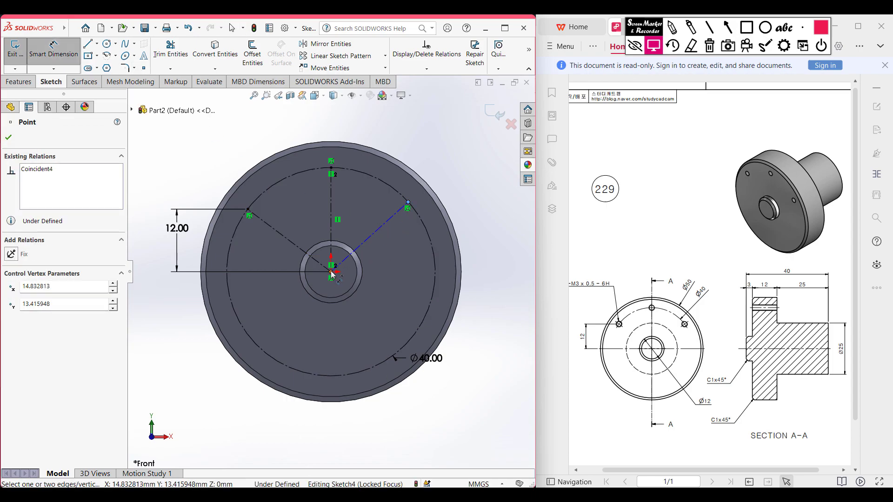
{"action": "left_click", "coordinate": [474, 240]}
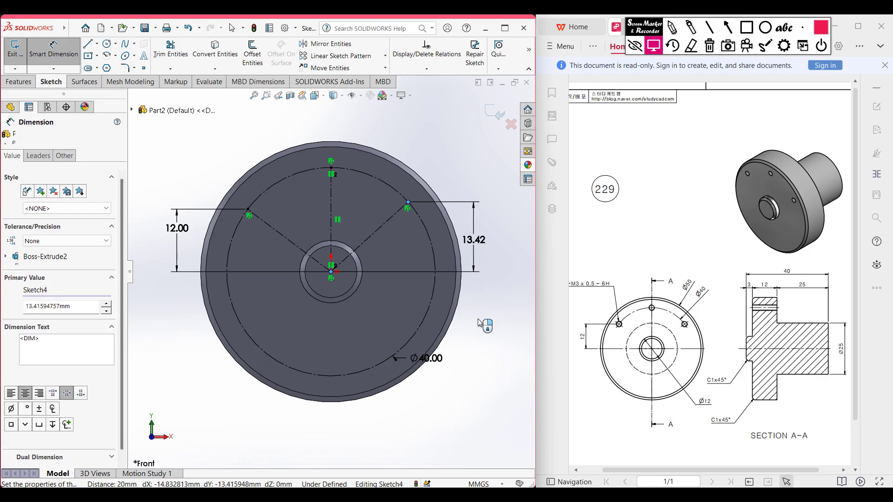
{"action": "type", "text": "12"}
{"action": "key", "text": "Return"}
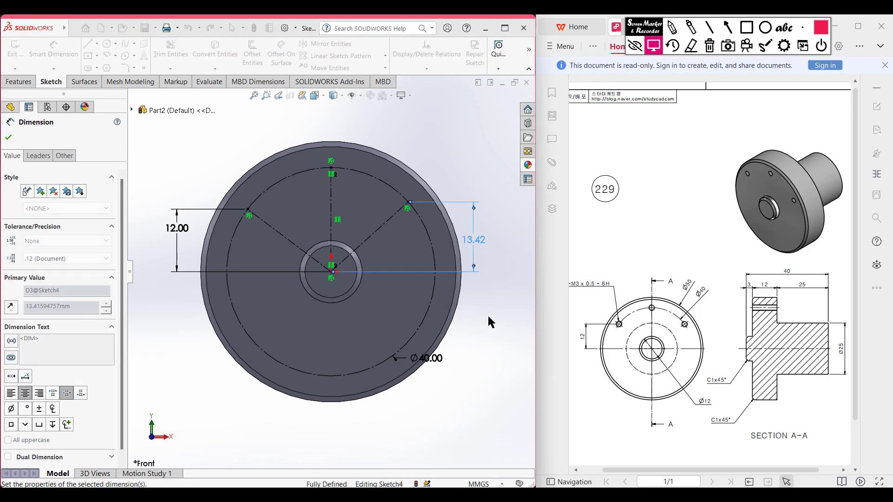
{"action": "key", "text": "Escape"}
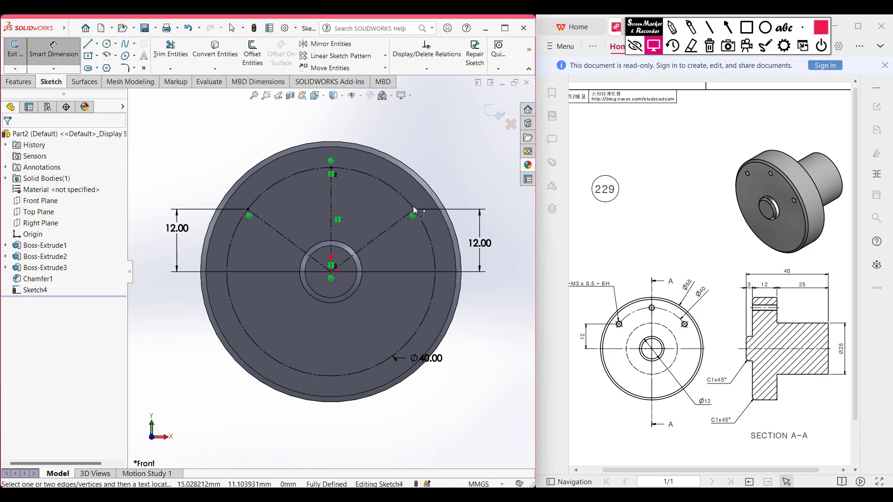
Draw three 3 mm diameter circles centred on the outer endpoints of the three centerlines on the 40 mm circle.
{"action": "left_click", "coordinate": [107, 45]}
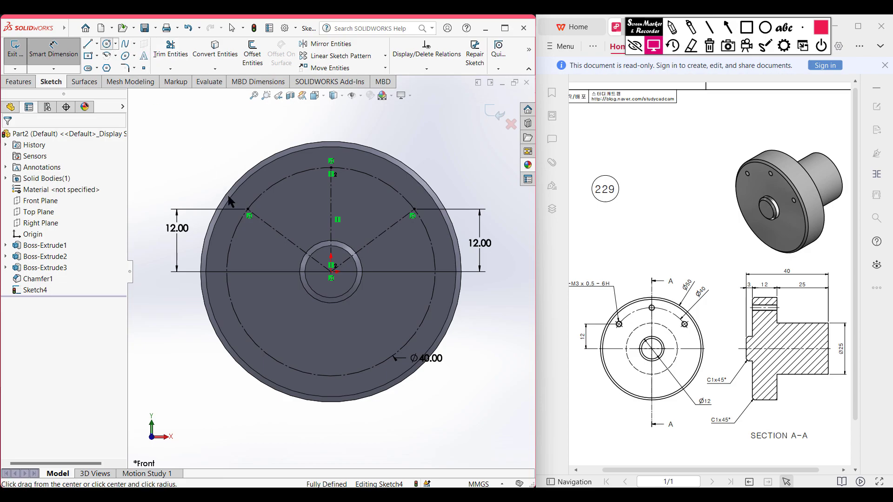
{"action": "left_click", "coordinate": [249, 216]}
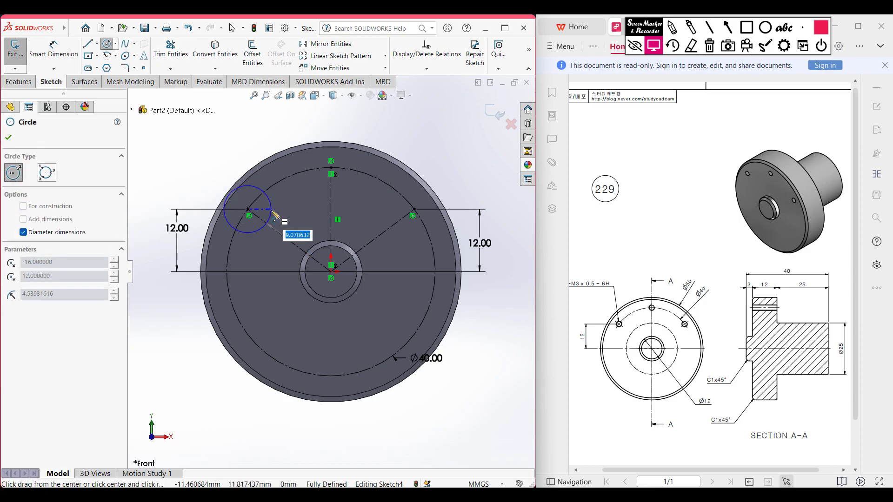
{"action": "key", "text": "Return"}
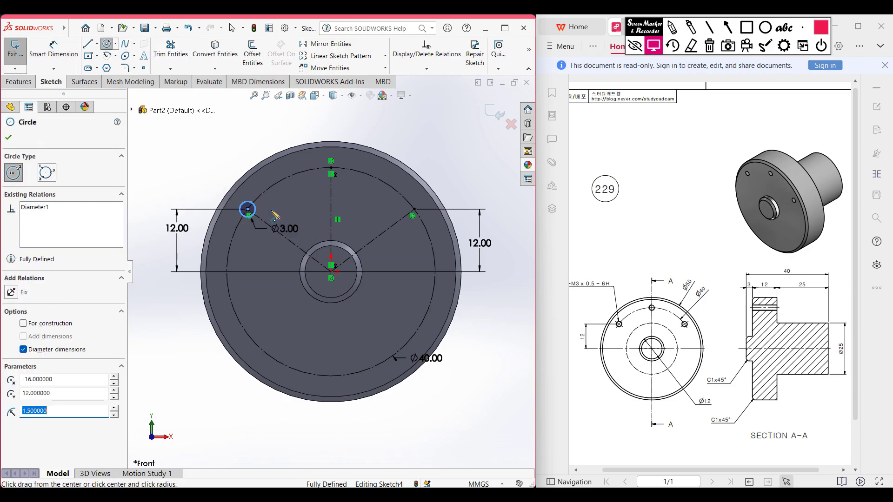
{"action": "left_click", "coordinate": [331, 168]}
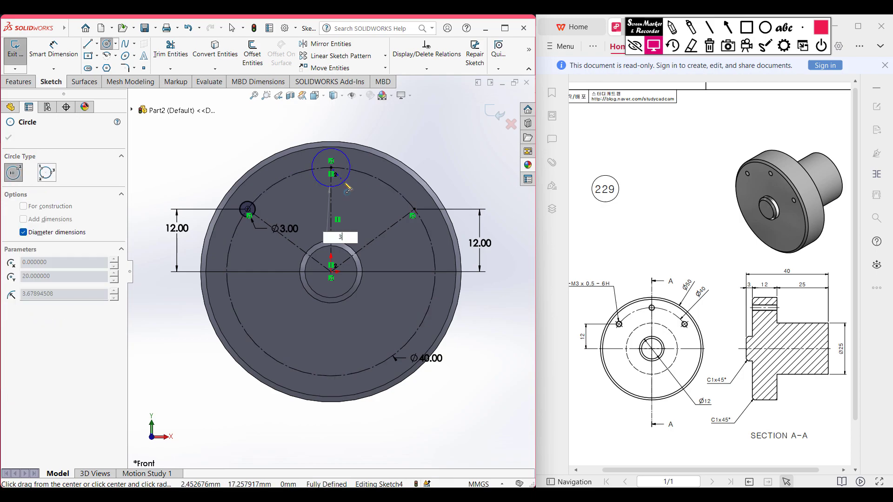
{"action": "type", "text": "3"}
{"action": "key", "text": "Return"}
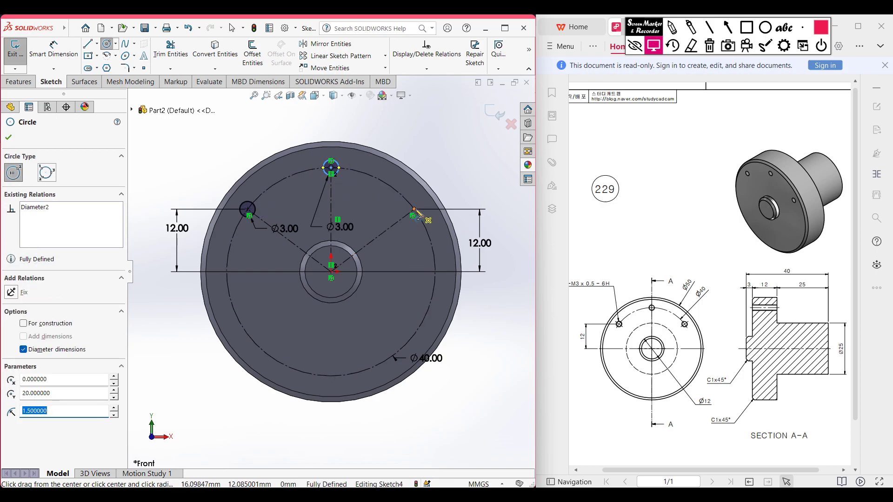
{"action": "left_click", "coordinate": [414, 210]}
{"action": "key", "text": "Return"}
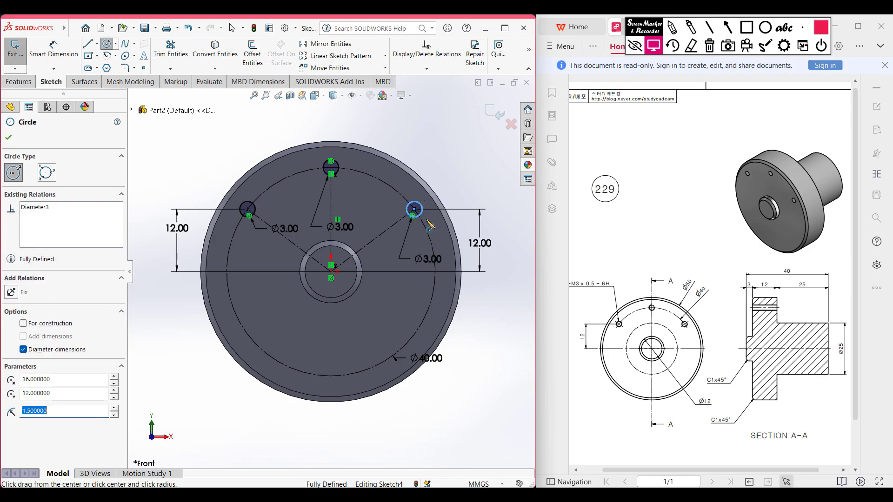
{"action": "right_click", "coordinate": [444, 144]}
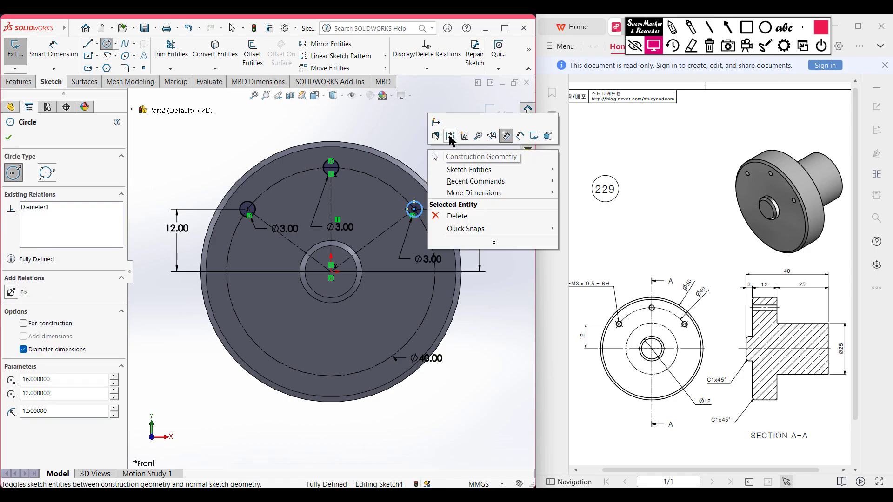
{"action": "left_click", "coordinate": [6, 138]}
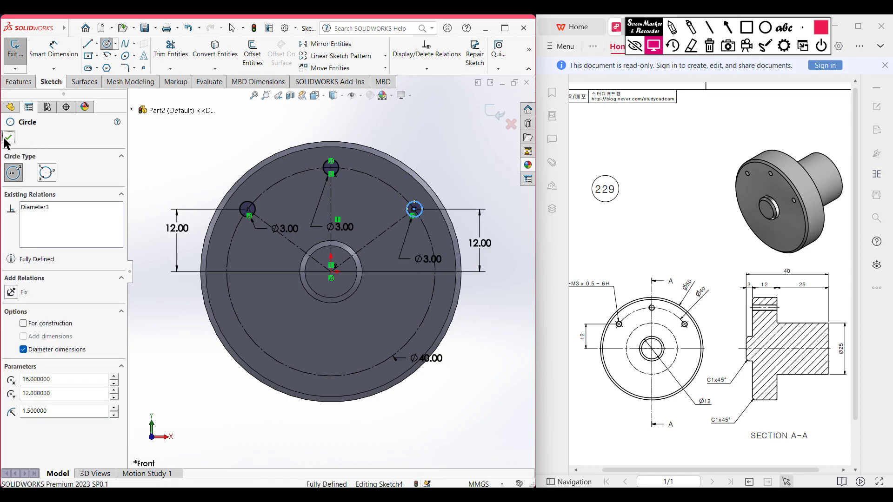
Convert the three 3 mm circles to construction geometry and exit the sketch.
{"action": "right_click", "coordinate": [199, 138]}
{"action": "left_click", "coordinate": [216, 125]}
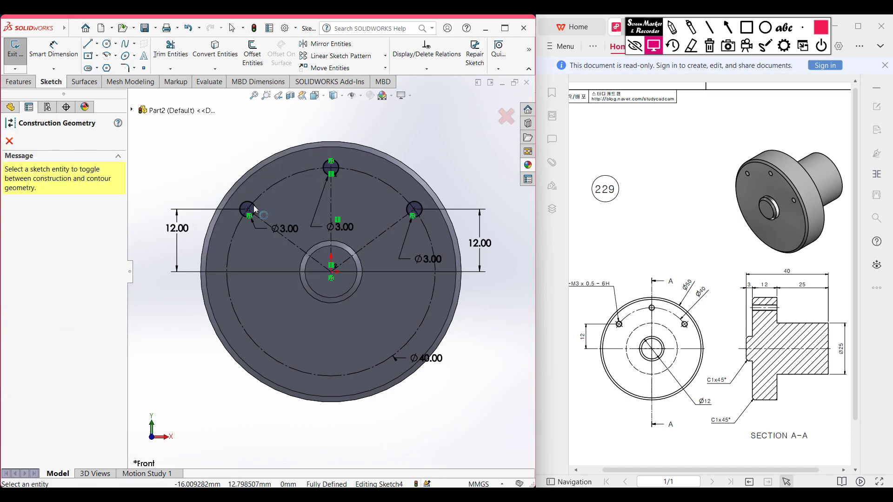
{"action": "left_click", "coordinate": [250, 209]}
{"action": "left_click", "coordinate": [331, 166]}
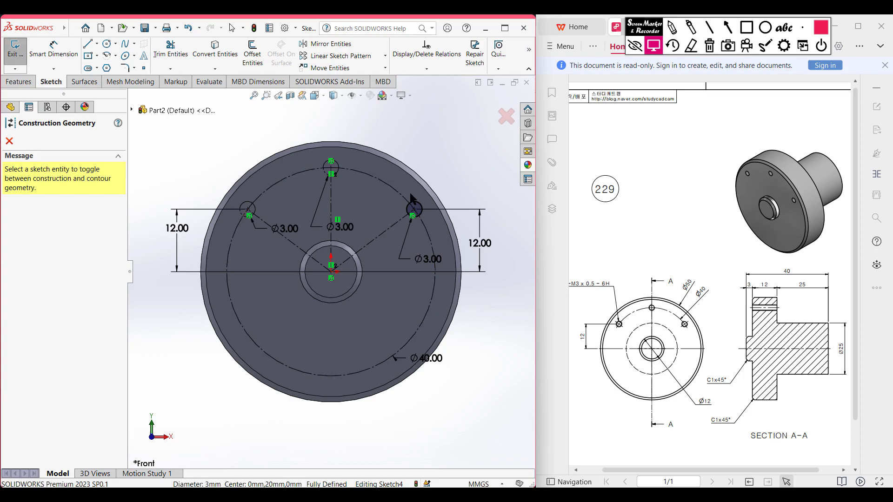
{"action": "left_click", "coordinate": [415, 208]}
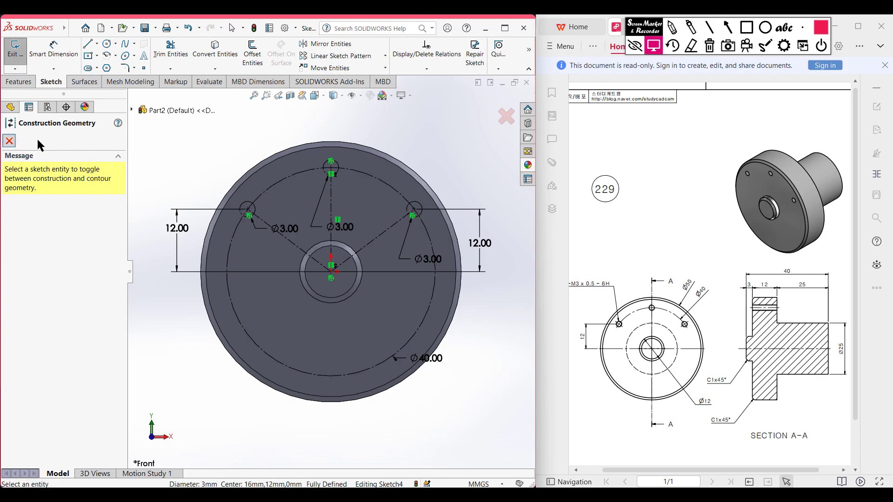
{"action": "left_click", "coordinate": [9, 141]}
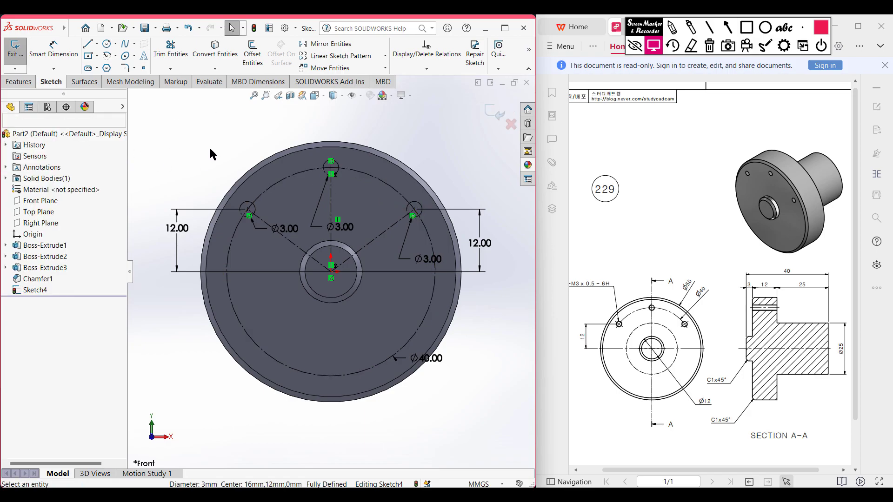
{"action": "left_click", "coordinate": [495, 115]}
{"action": "left_click", "coordinate": [443, 134]}
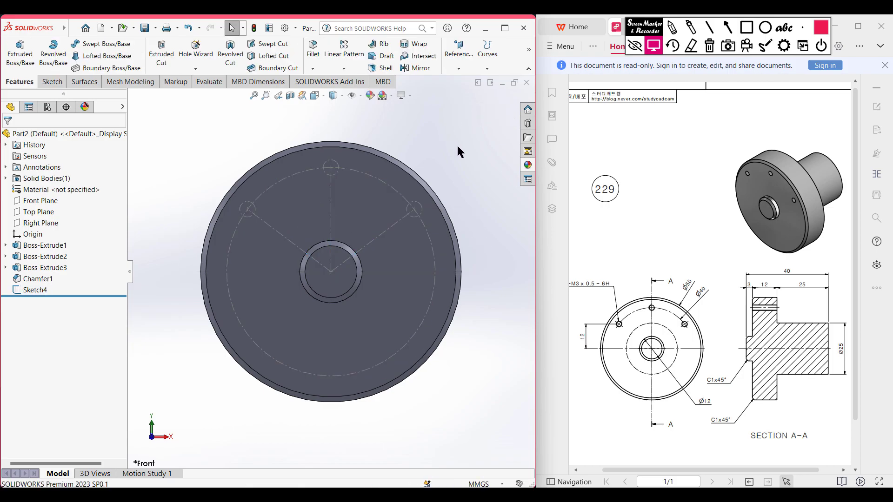
Set up a Hole Wizard bottoming tapped hole with ANSI Metric standard, size M3x0.5 and a blind depth of 12 mm.
{"action": "key", "text": "ctrl+7"}
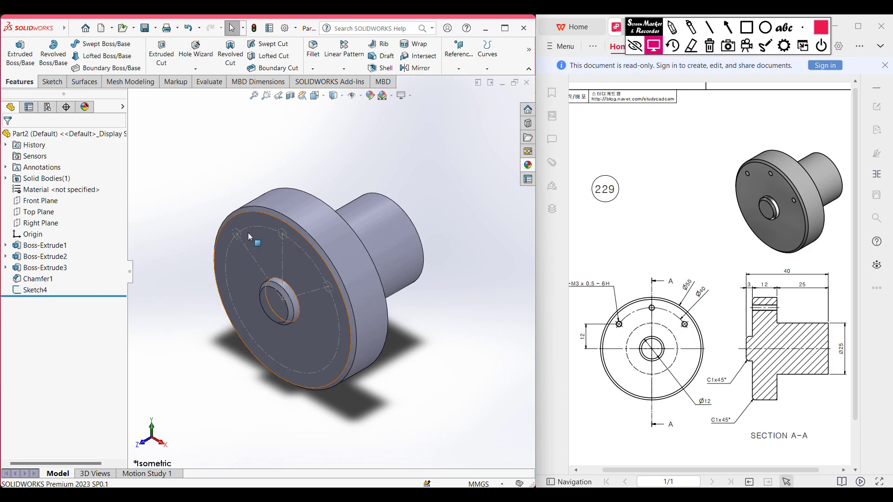
{"action": "left_click", "coordinate": [188, 54]}
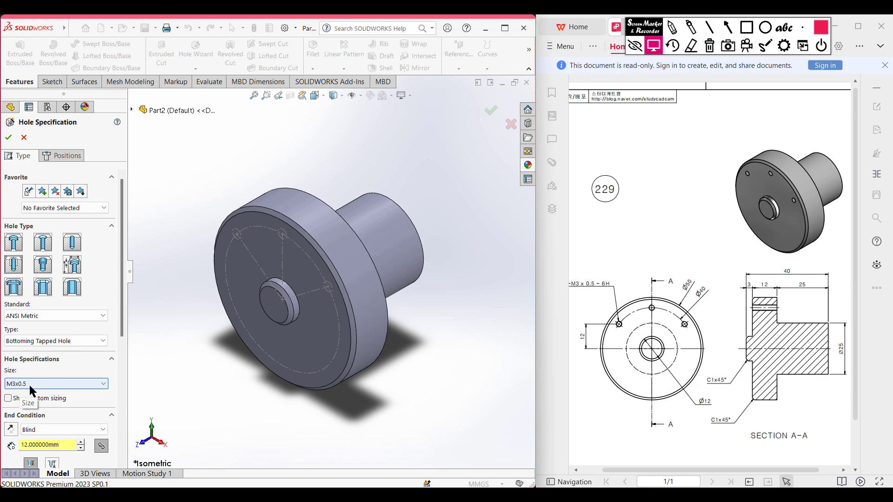
{"action": "left_click", "coordinate": [672, 28]}
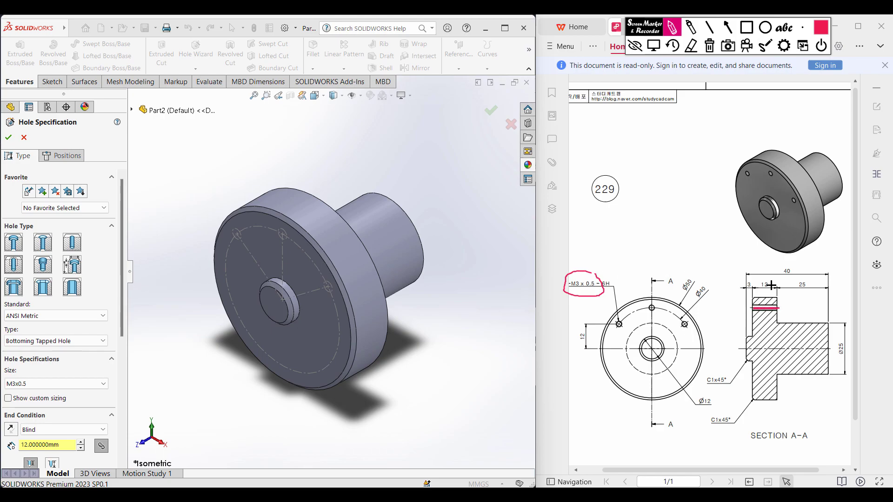
{"action": "left_click", "coordinate": [710, 46]}
{"action": "left_click", "coordinate": [654, 45]}
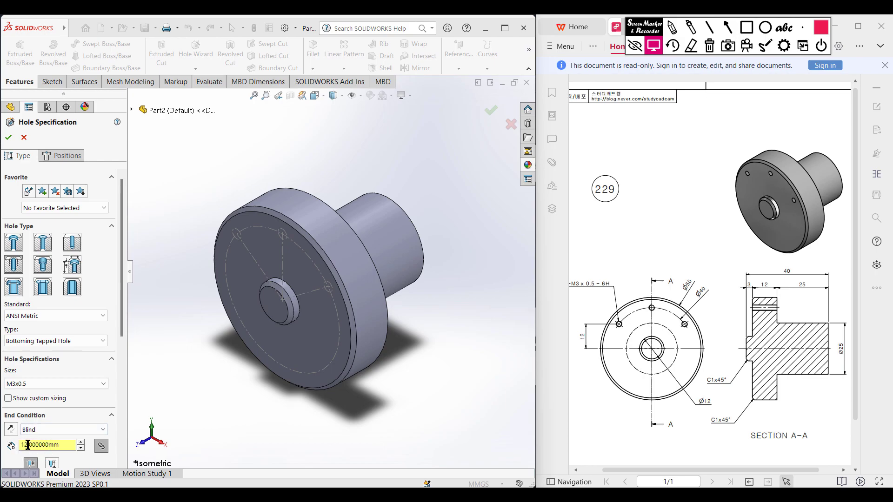
Position the tapped holes with a 3D sketch at the centres of the three construction circles on the flange face and create them.
{"action": "left_click", "coordinate": [64, 155]}
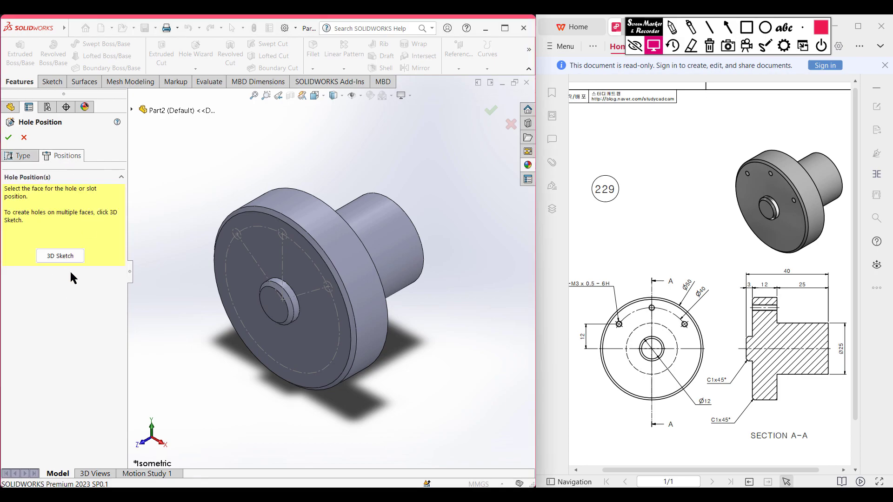
{"action": "left_click", "coordinate": [57, 251]}
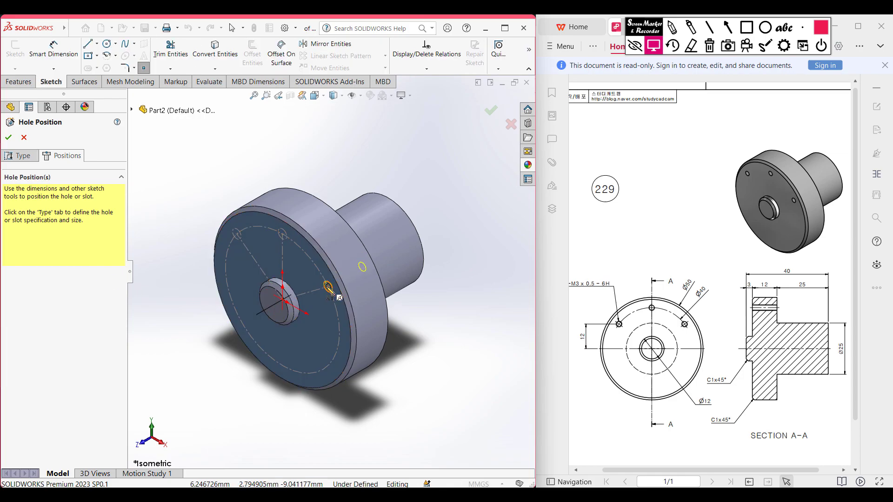
{"action": "left_click", "coordinate": [316, 101]}
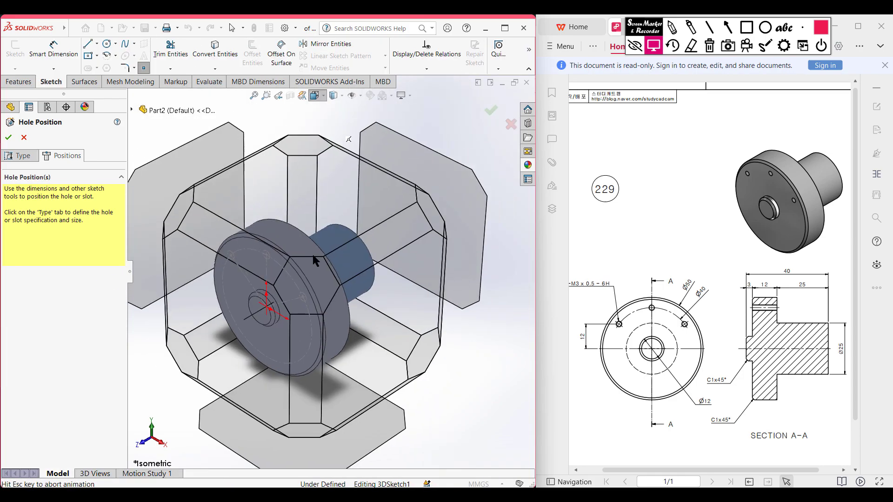
{"action": "left_click", "coordinate": [222, 354]}
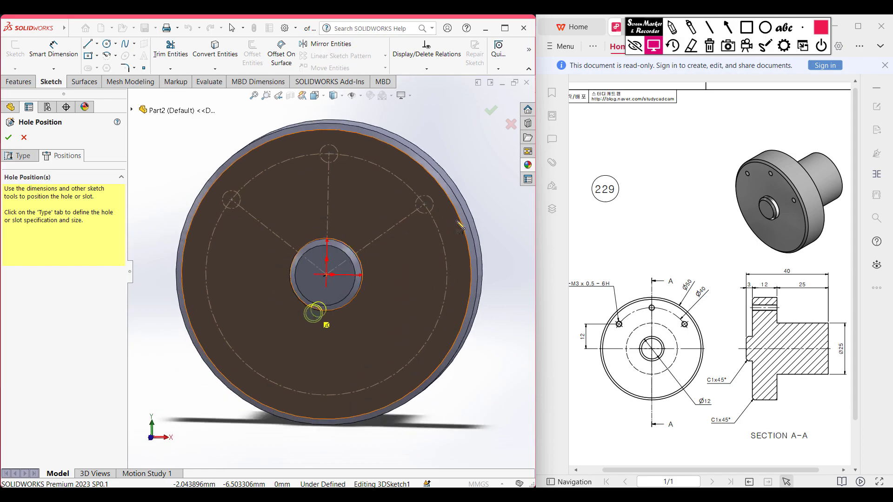
{"action": "left_click", "coordinate": [432, 197]}
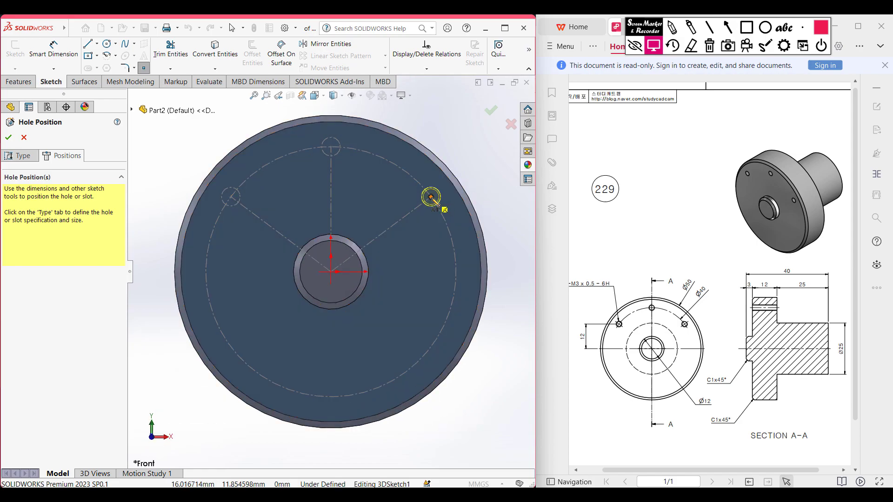
{"action": "left_click", "coordinate": [330, 147]}
{"action": "left_click", "coordinate": [231, 197]}
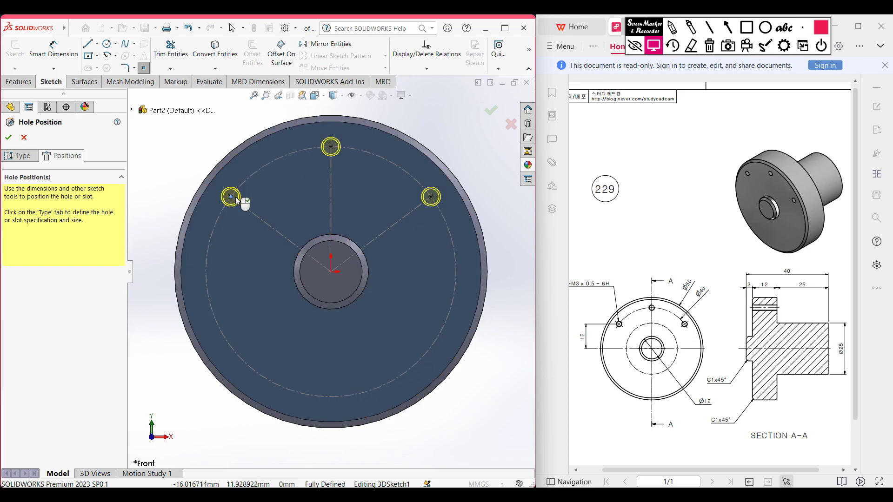
{"action": "left_click", "coordinate": [491, 112]}
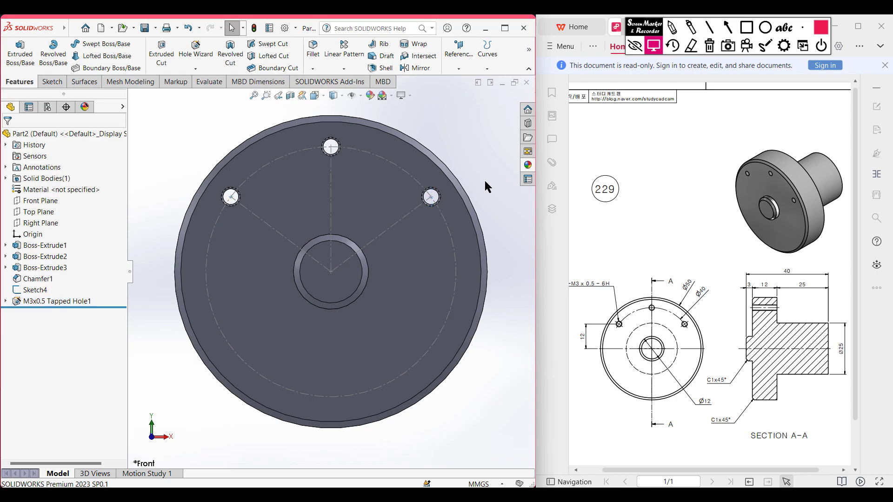
{"action": "key", "text": "ctrl+7"}
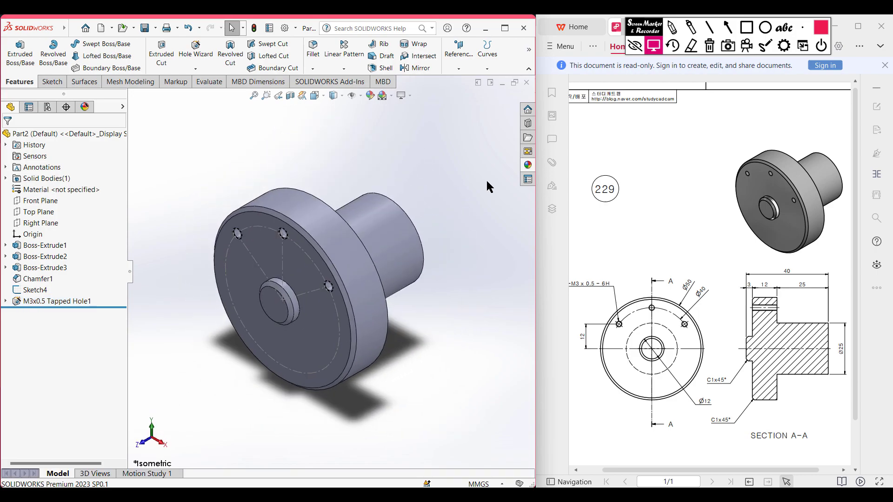
{"action": "middle_click_drag", "start_coordinate": [416, 353], "coordinate": [318, 408]}
{"action": "key", "text": "ctrl+7"}
{"action": "right_click", "coordinate": [308, 292]}
{"action": "left_click", "coordinate": [418, 354]}
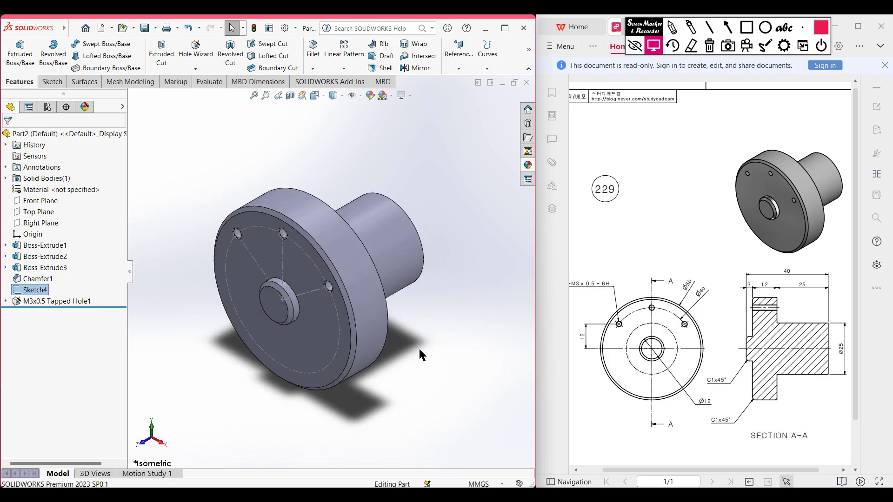